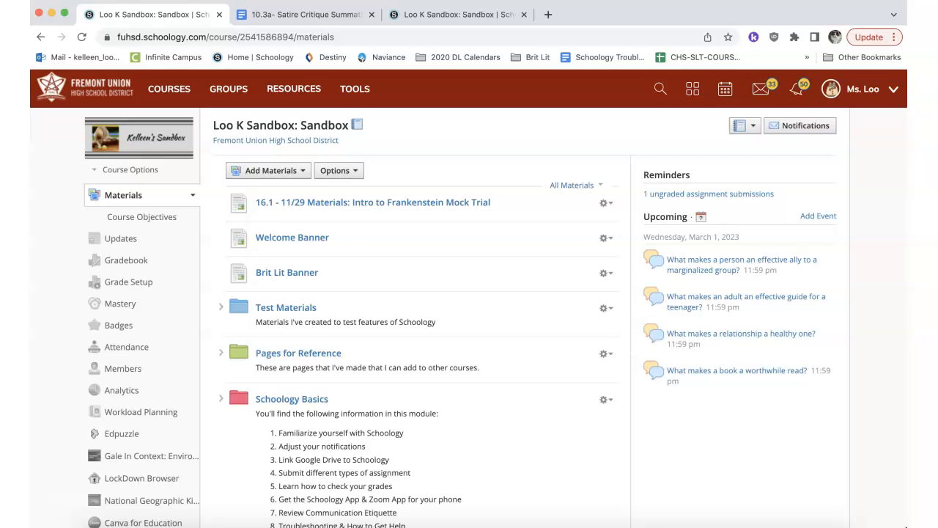
Start a new rubric from the rubrics list in the course's Grade Setup and enlarge the rubric window.
click(124, 284)
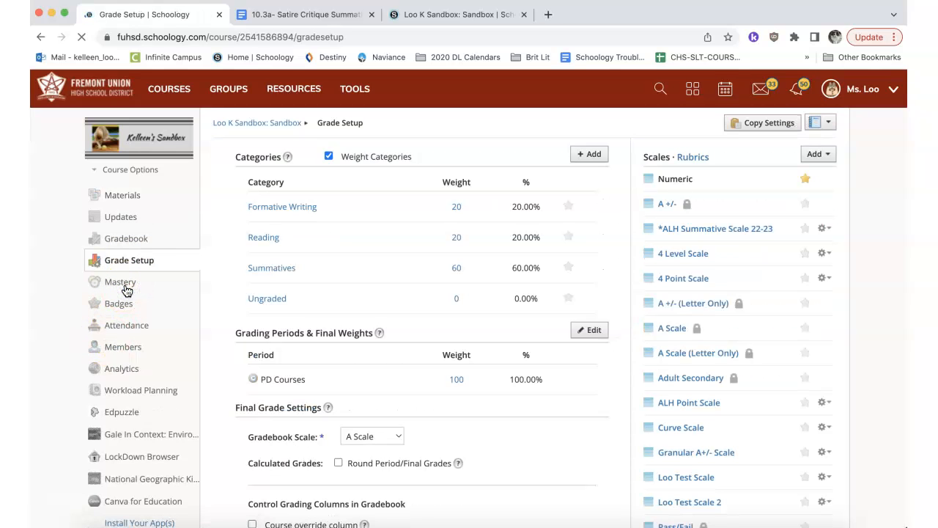
click(700, 160)
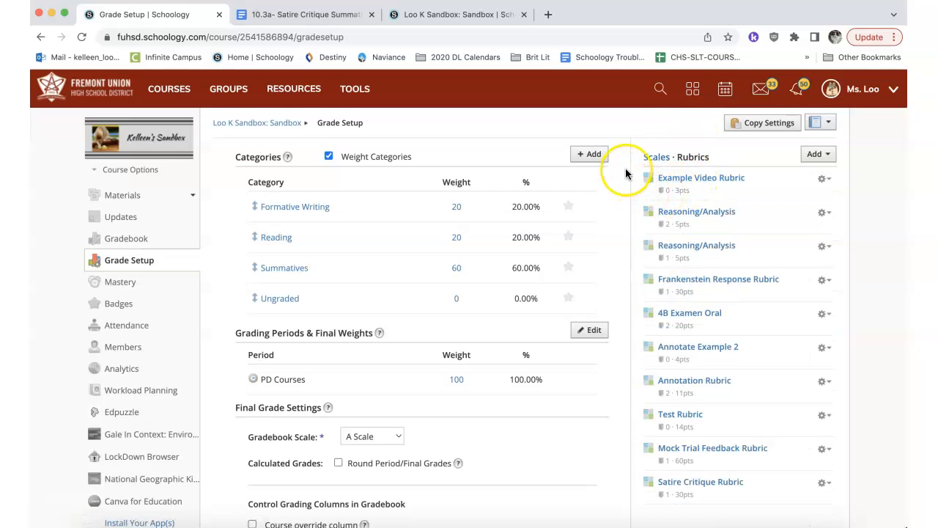
click(660, 181)
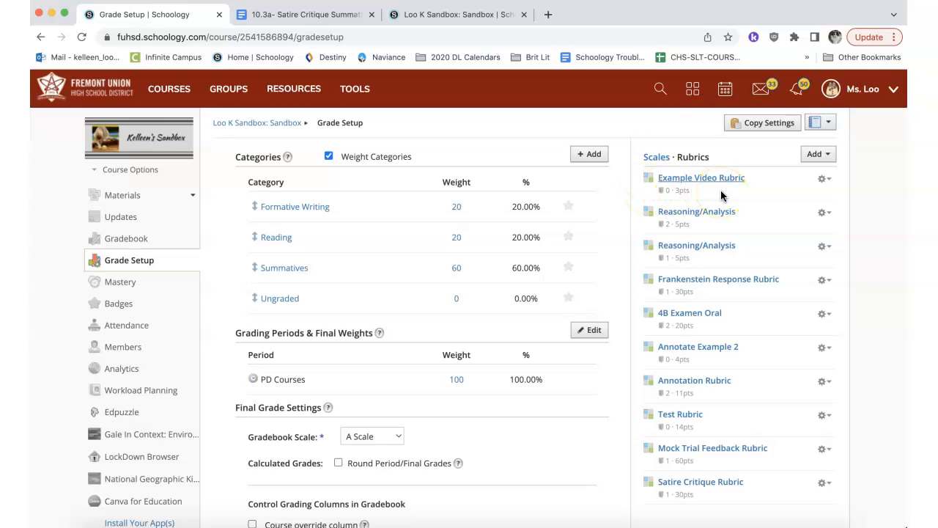
click(827, 156)
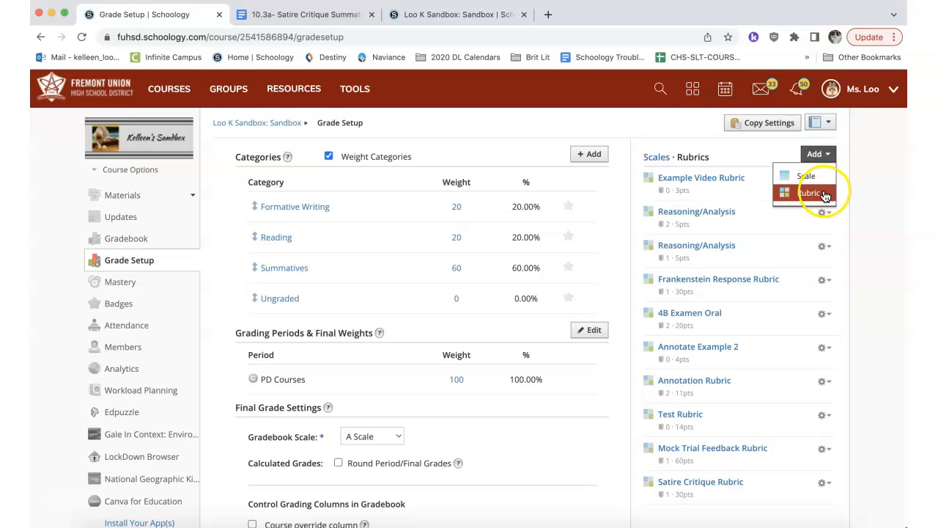
click(824, 194)
drag(435, 377, 174, 389)
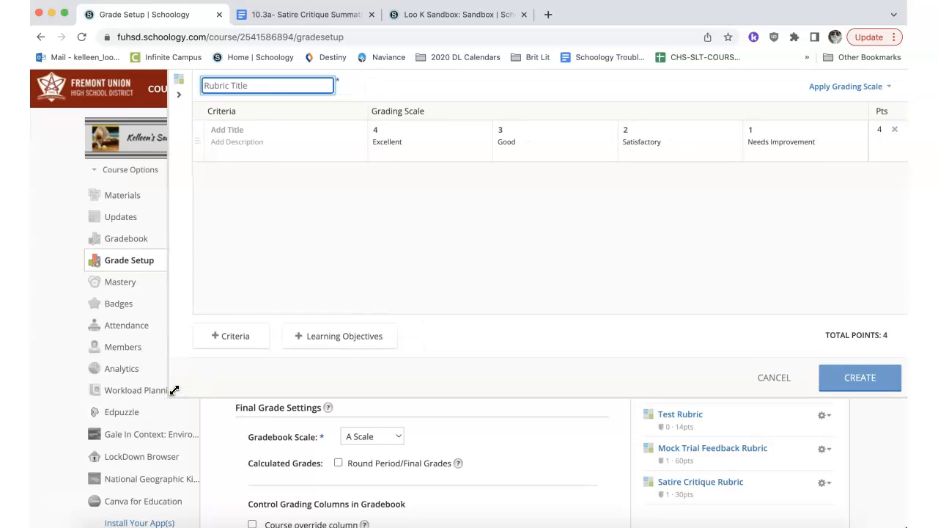
Title the rubric "Satire Critique Rubric" and name its first criterion "Claim".
text(Sa)
click(297, 115)
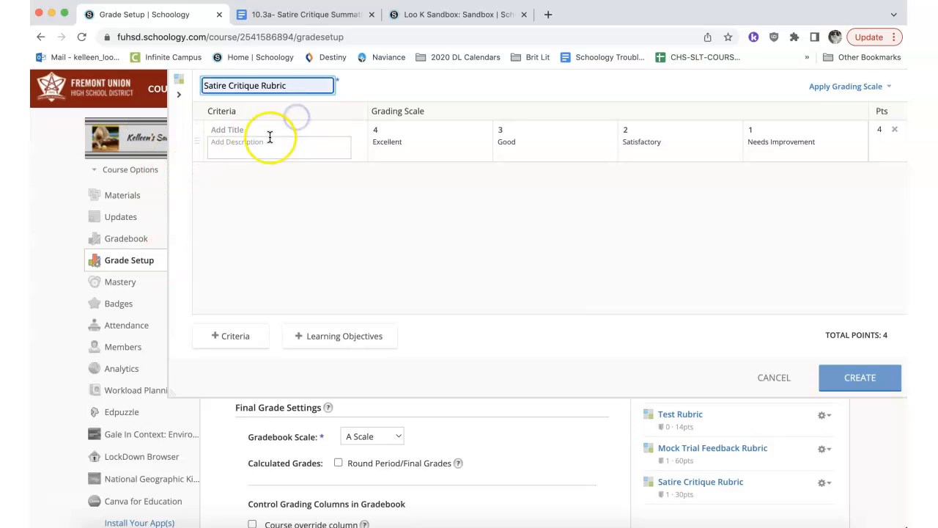
click(269, 133)
text(Claim)
click(271, 143)
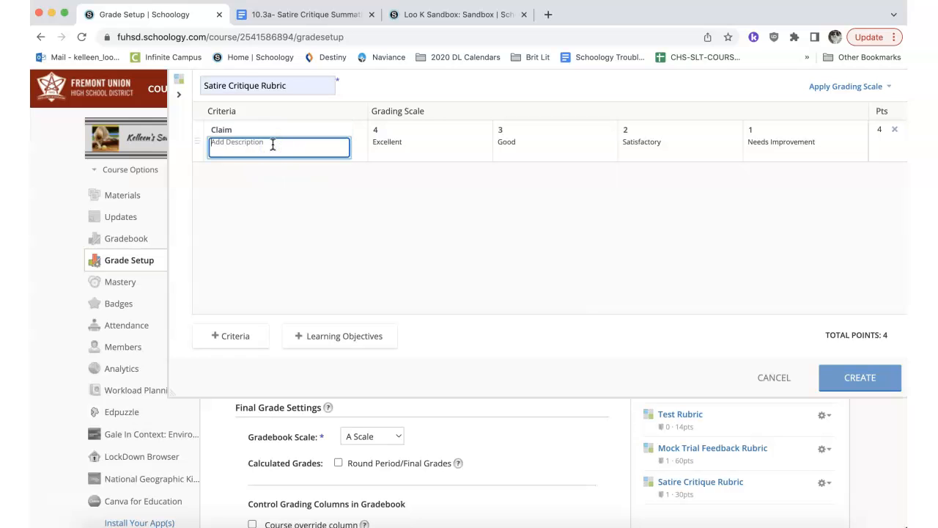
Set the four grading levels of the Claim criterion to 10, 9, 8 and 7 points.
click(377, 131)
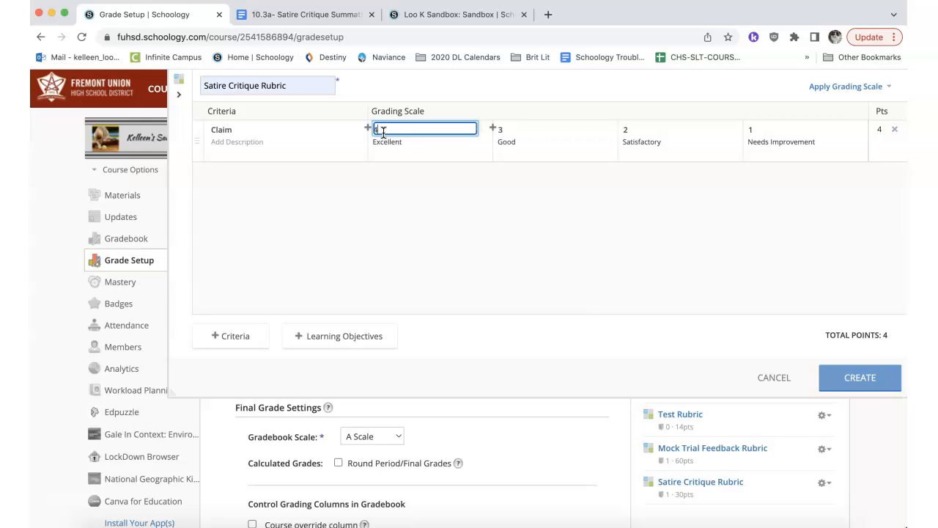
key(BackSpace)
text(10)
click(503, 129)
key(BackSpace)
text(9)
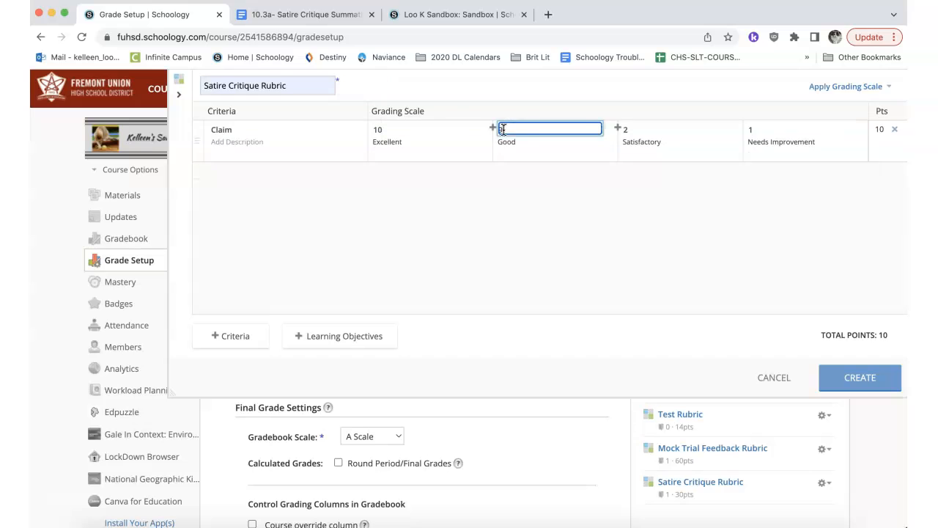
click(647, 134)
text(8)
click(751, 129)
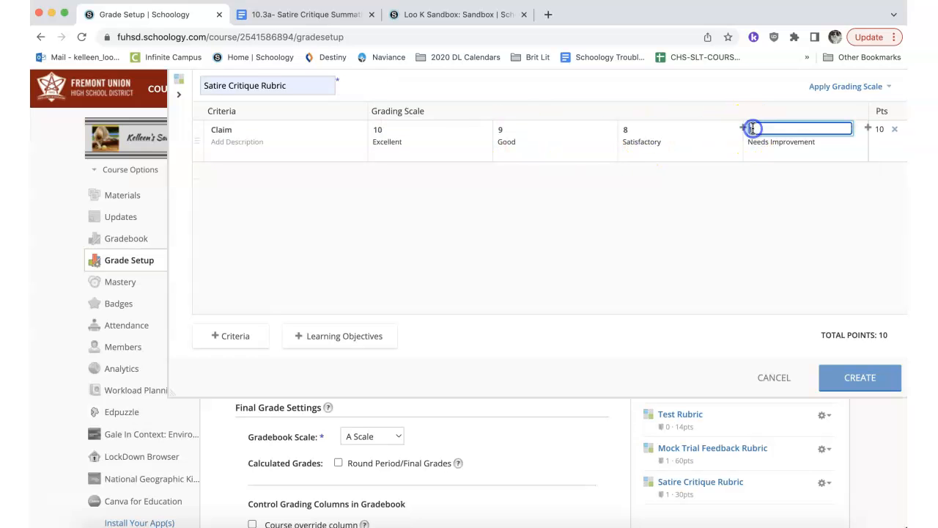
text(7)
Add two more grading levels at the low end of the Claim criterion, worth 6 and 5 points.
click(867, 128)
click(868, 130)
click(764, 130)
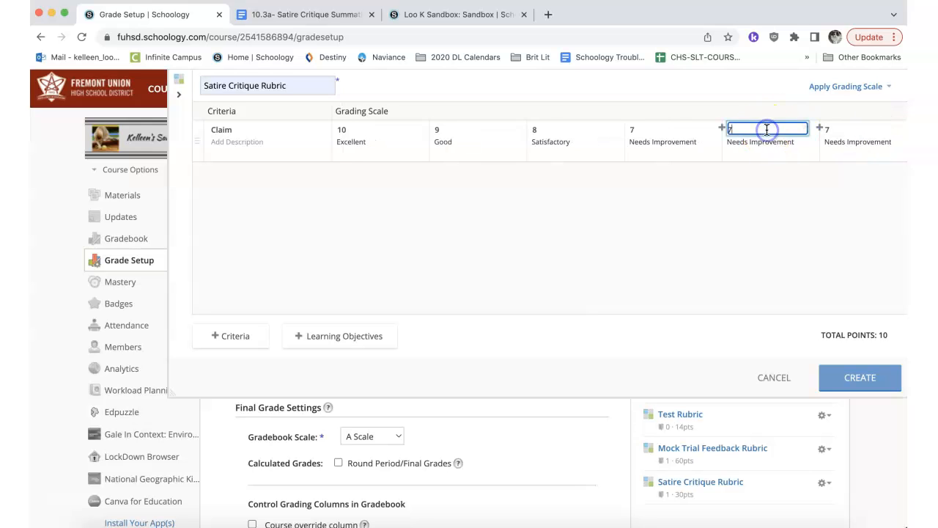
text(6)
click(847, 128)
click(780, 127)
key(BackSpace)
text(5)
click(746, 176)
click(797, 193)
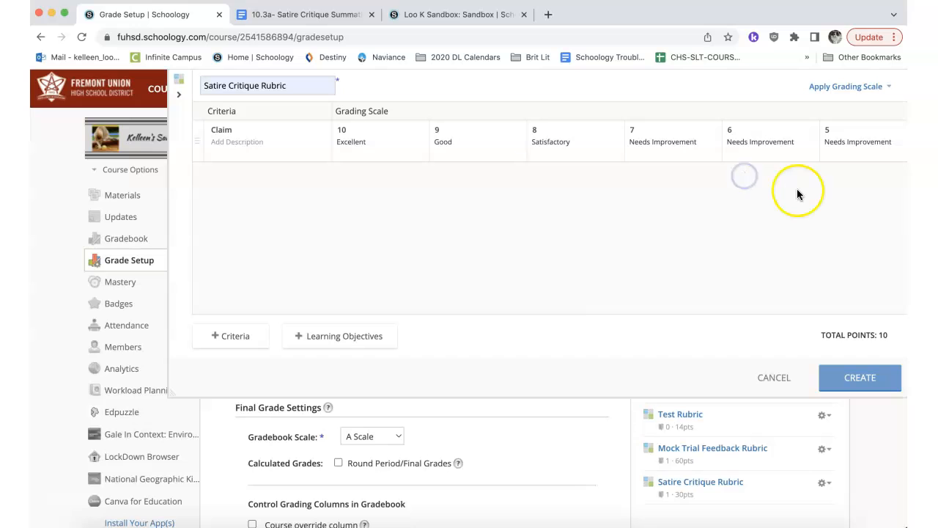
Clear the default descriptions from all six grading levels of the Claim criterion.
scroll(797, 189, right, 3)
scroll(797, 188, left, 2)
scroll(797, 188, right, 2)
click(827, 142)
double_click(829, 145)
triple_click(828, 145)
key(BackSpace)
triple_click(729, 143)
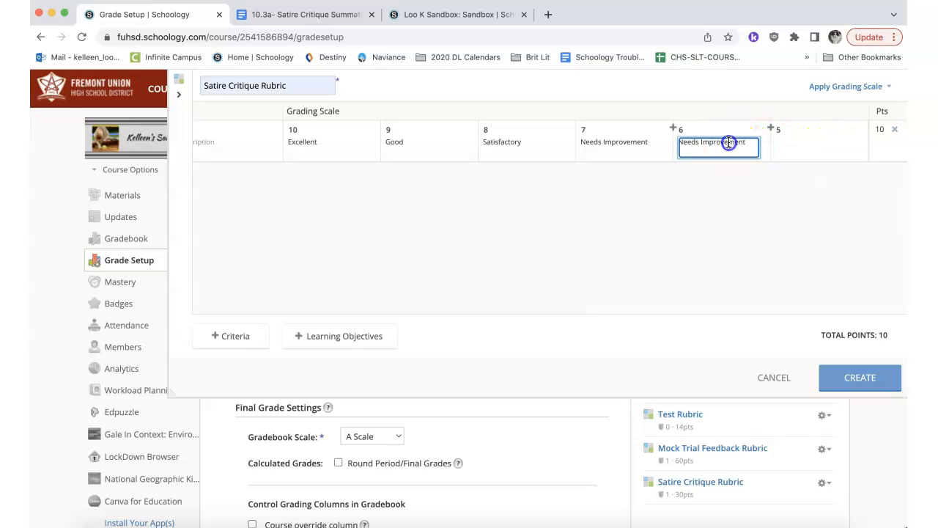
key(BackSpace)
triple_click(635, 142)
key(BackSpace)
triple_click(527, 142)
key(BackSpace)
triple_click(421, 145)
key(BackSpace)
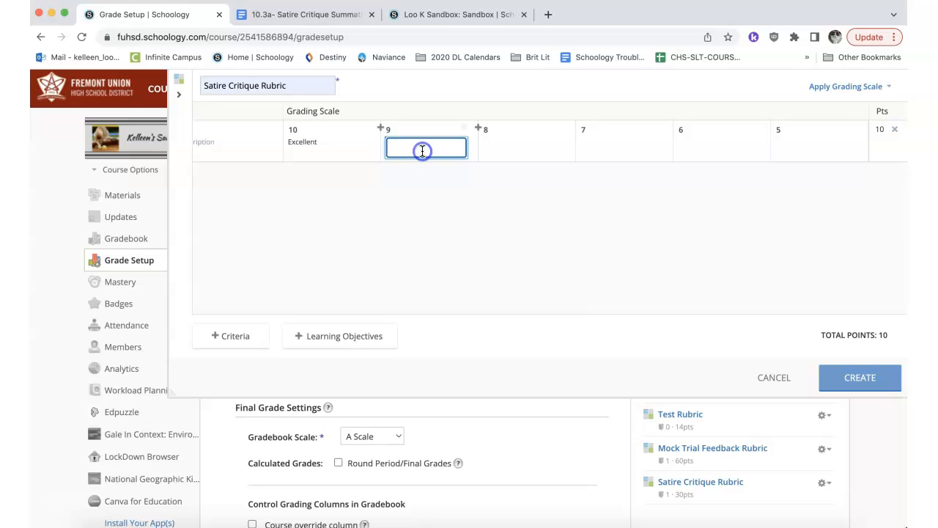
triple_click(314, 146)
key(BackSpace)
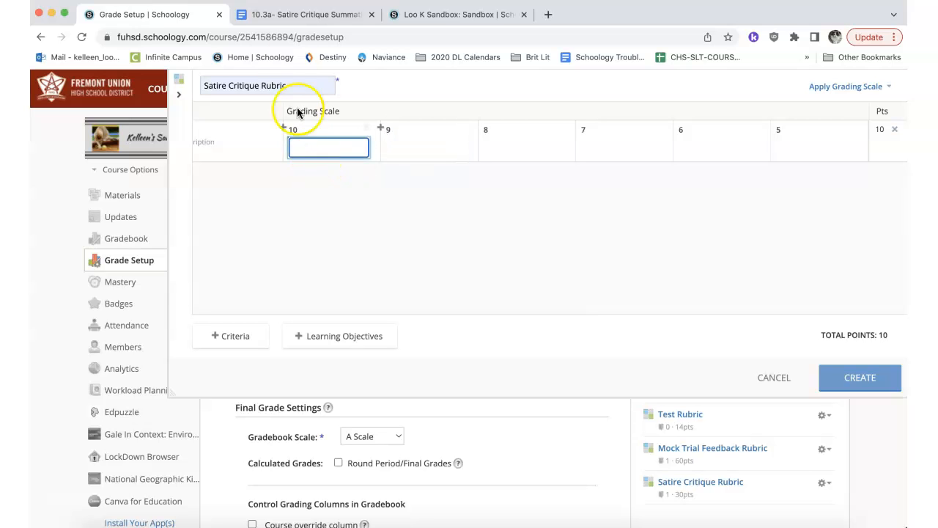
Copy the A-level Claim description from the Google Docs satire critique rubric into the 10-point level of the Schoology rubric.
click(297, 16)
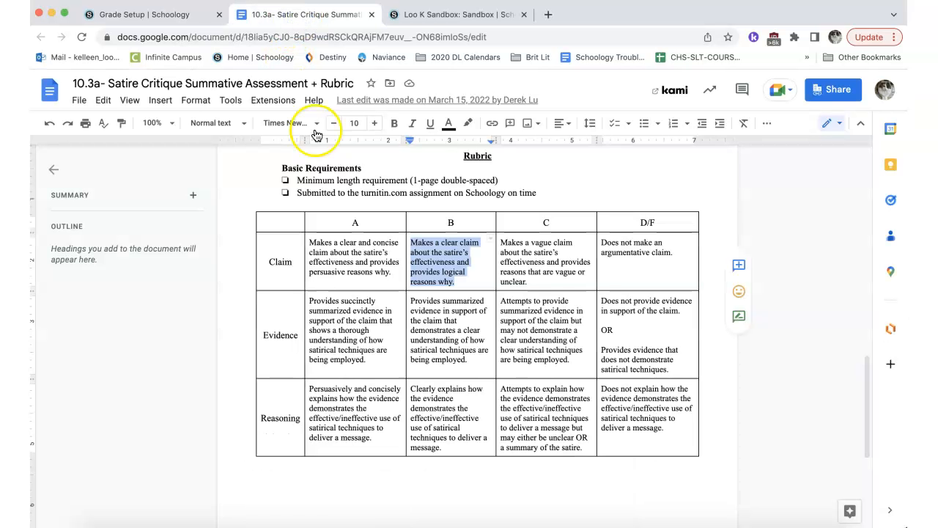
click(377, 272)
drag(391, 272, 305, 243)
key(ctrl+c)
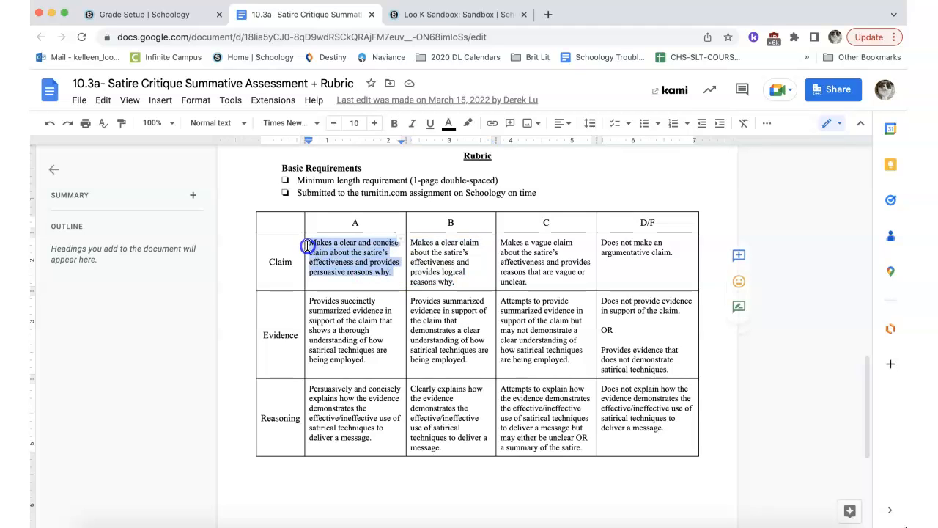
click(125, 14)
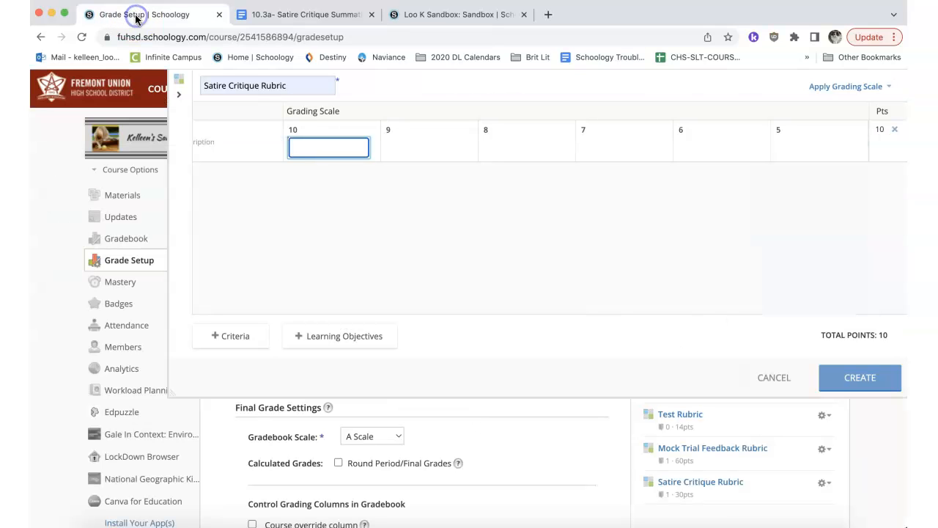
key(ctrl+v)
Copy the B-level Claim description from the Google Docs rubric into the 8-point level of the Claim criterion in Schoology.
click(269, 12)
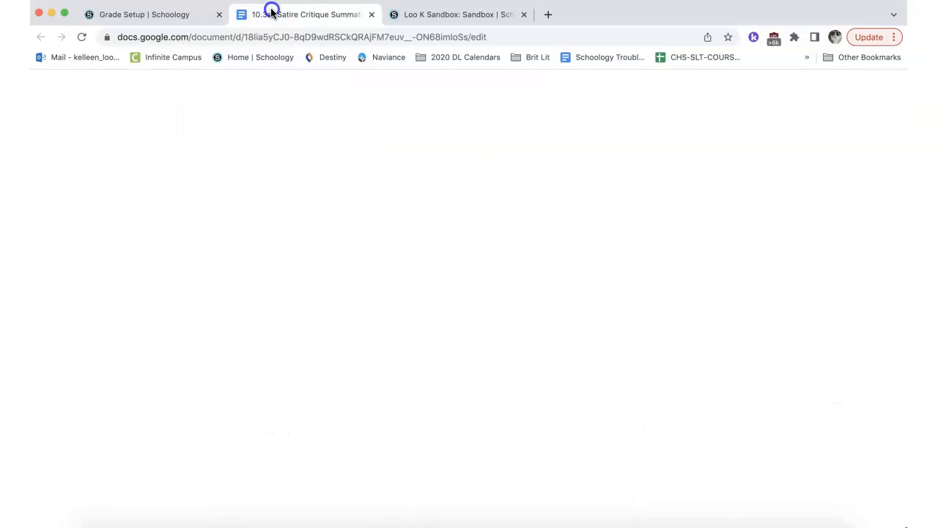
click(453, 257)
drag(456, 281, 412, 244)
key(super+c)
click(155, 15)
click(512, 154)
key(super+v)
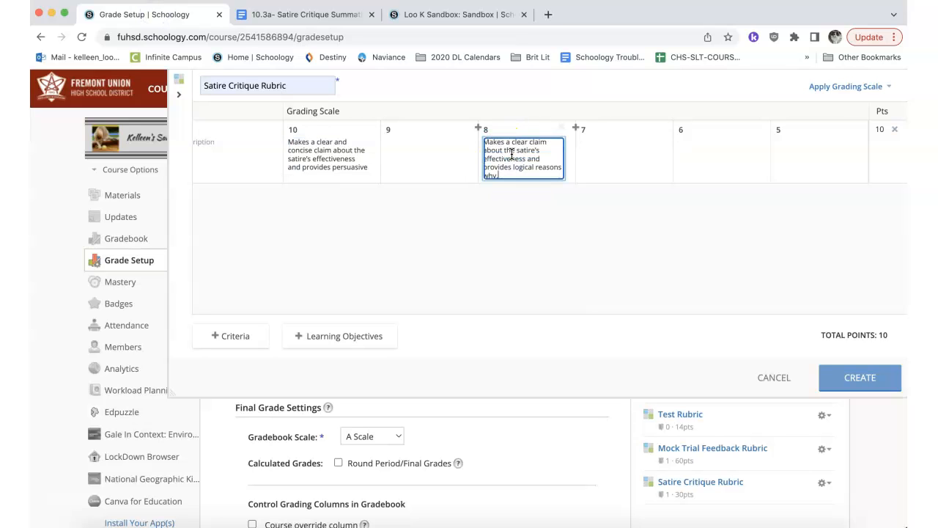
click(701, 150)
scroll(615, 230, left, 2)
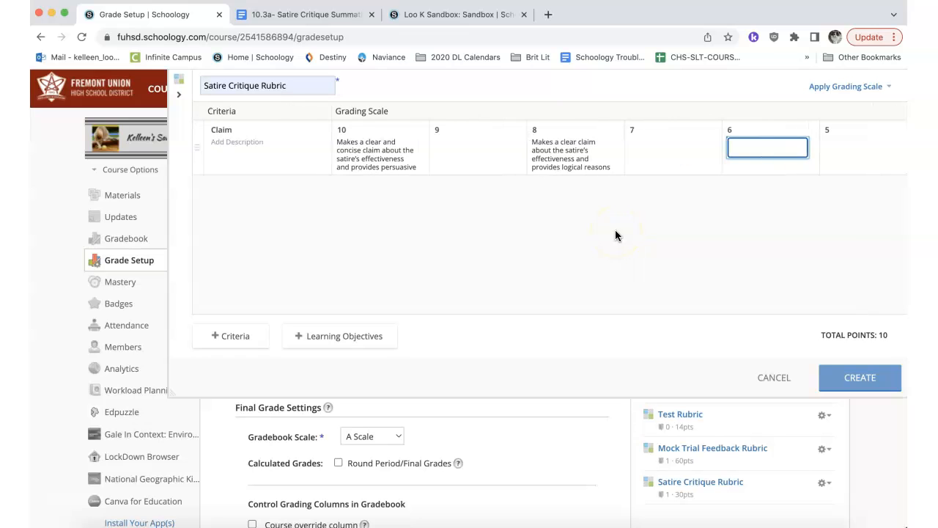
Add two more criteria to the rubric and title them "Evidence" and "Reasoning".
click(253, 342)
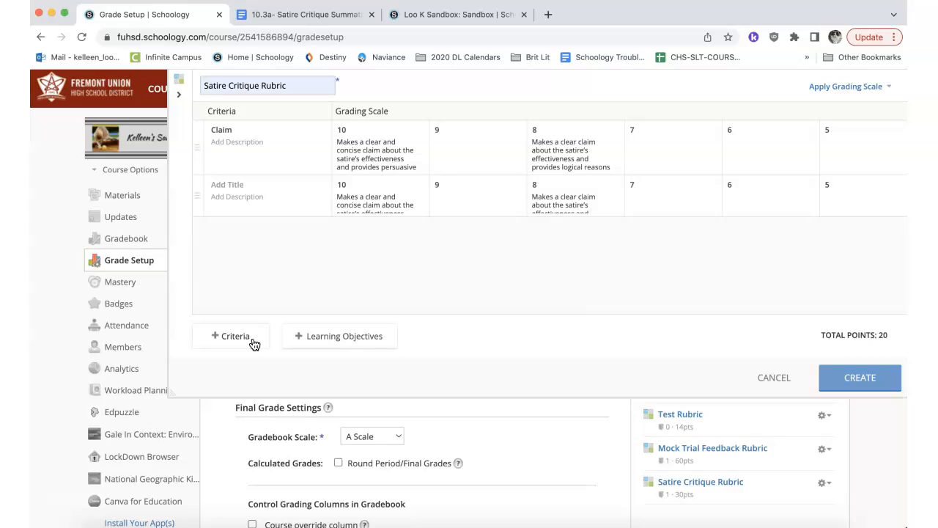
click(253, 341)
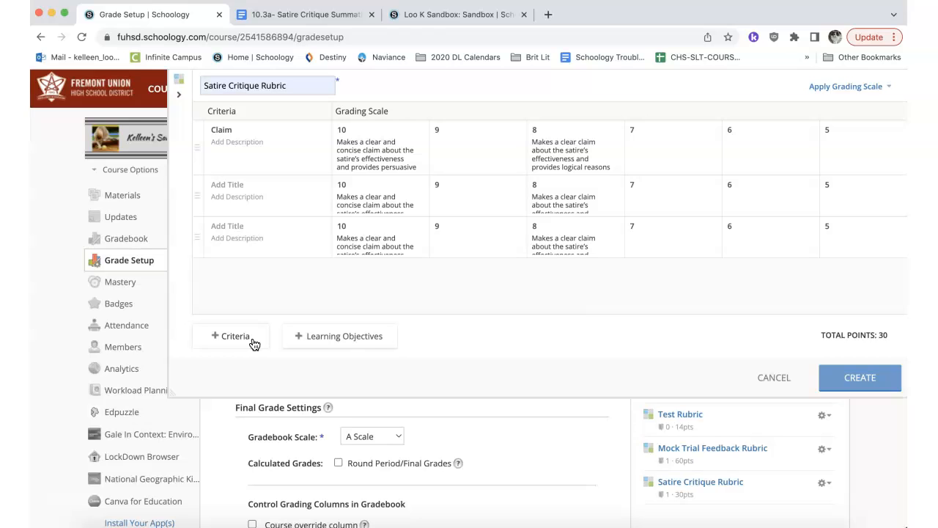
click(251, 187)
text(Evidence)
click(233, 225)
text(Reasoning)
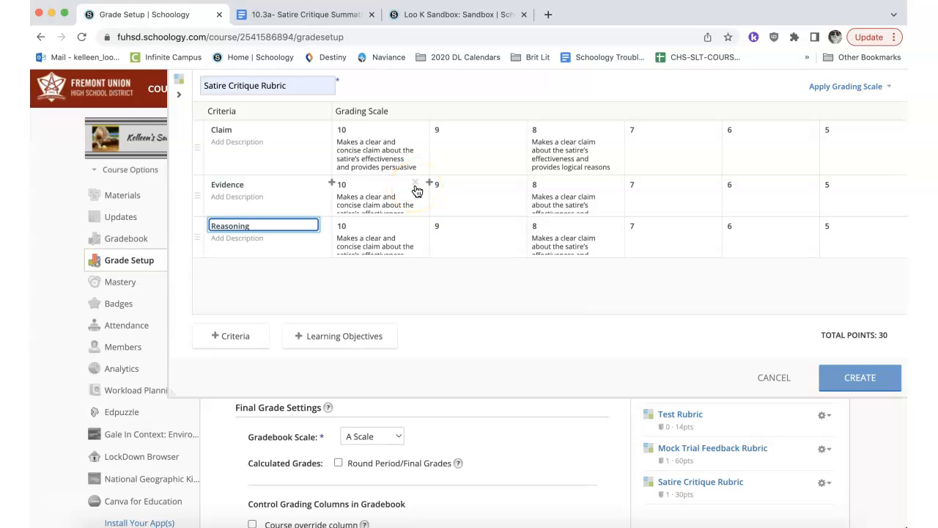
Reduce the Evidence criterion to two grading levels worth 2 and 1 points.
click(415, 182)
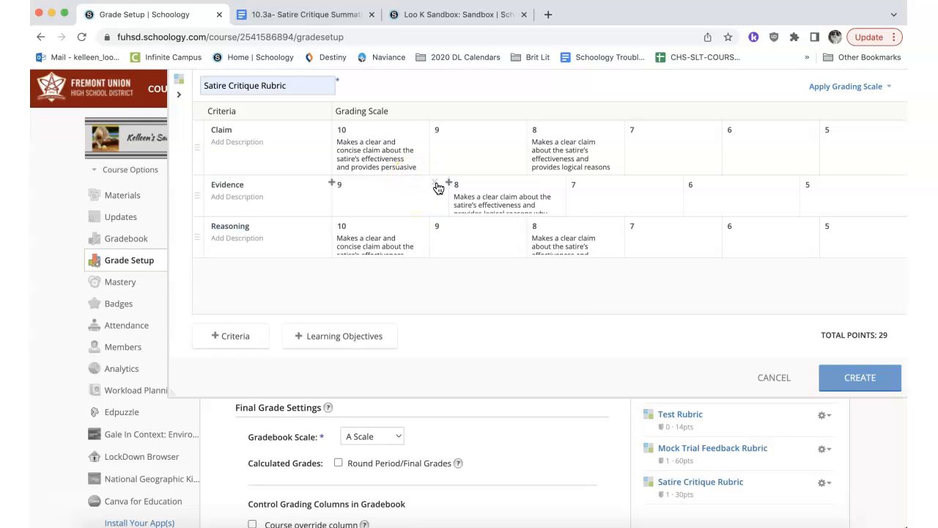
click(436, 185)
click(462, 184)
click(508, 183)
click(511, 184)
click(435, 184)
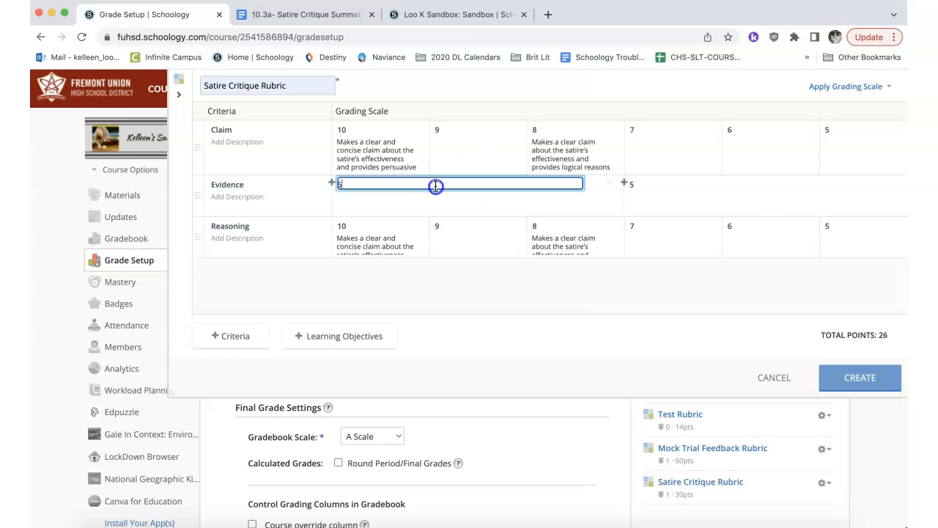
text(5)
click(651, 185)
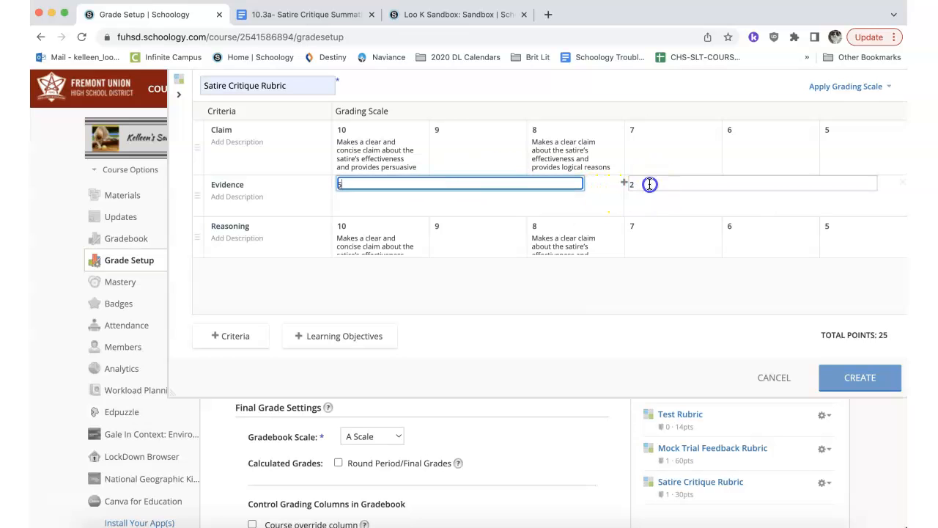
key(BackSpace)
text(1)
Describe the Evidence levels as "Yes it has evidence" for 2 points and "No it does not have evidence" for 1 point.
click(398, 208)
click(399, 208)
text(Yes)
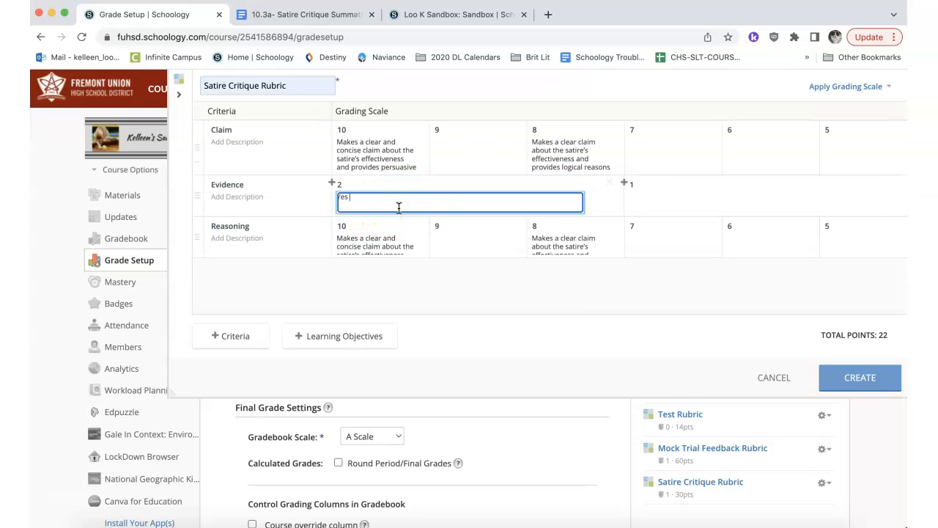
text( it has evidence)
click(433, 212)
click(642, 201)
text(No it does )
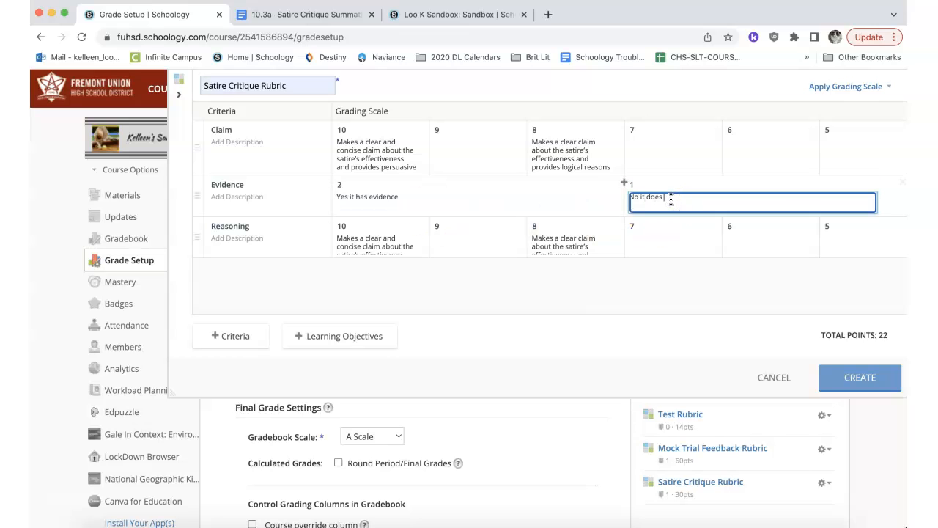
text(not have evidence)
scroll(670, 198, right, 2)
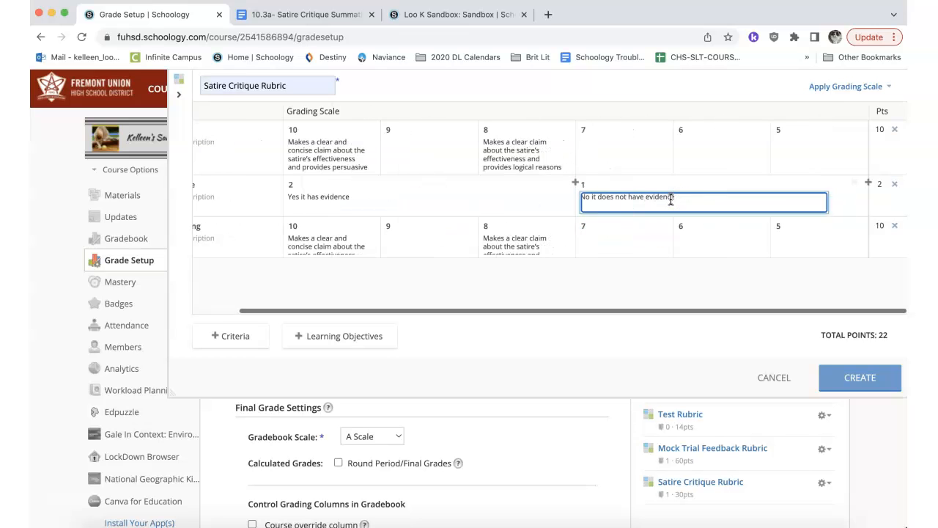
scroll(671, 198, left, 2)
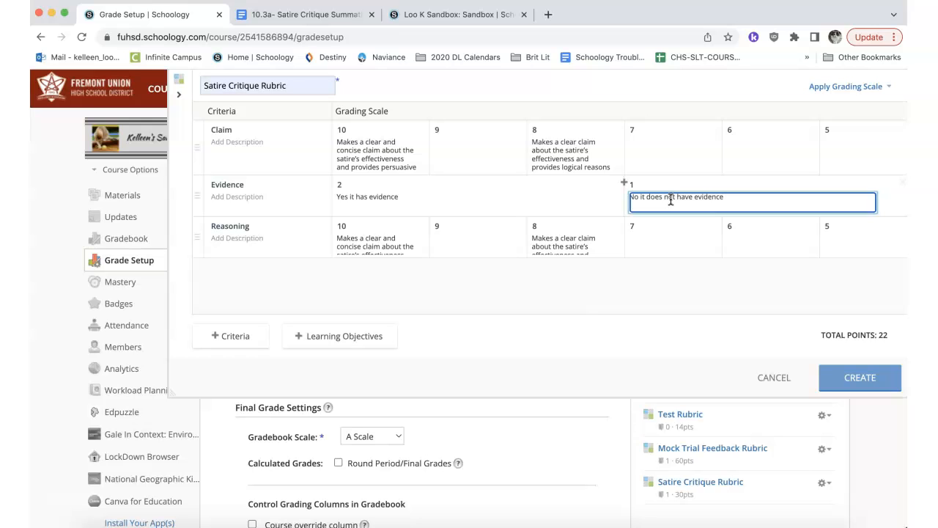
Clear the carried-over Claim descriptions from the 10-point and 8-point levels of the Reasoning criterion.
click(373, 243)
triple_click(373, 243)
key(BackSpace)
click(574, 247)
triple_click(574, 247)
key(BackSpace)
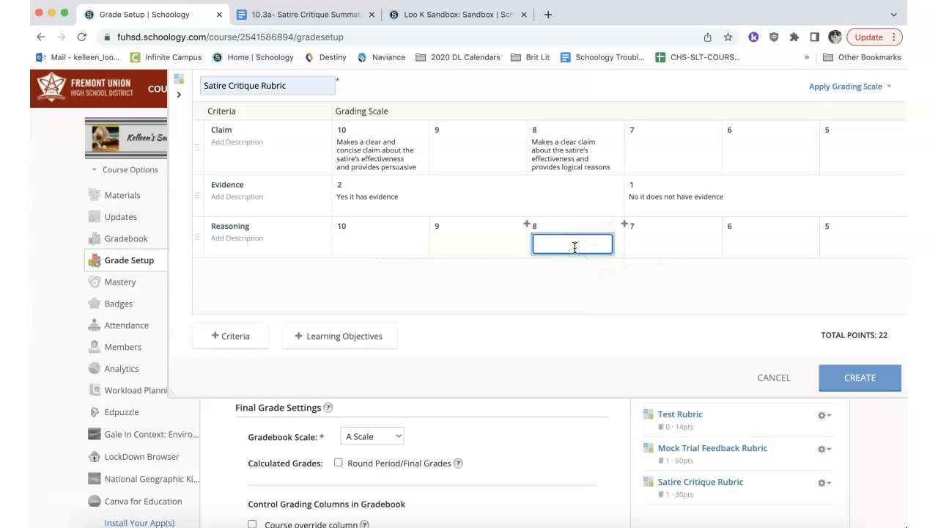
scroll(575, 248, right, 1)
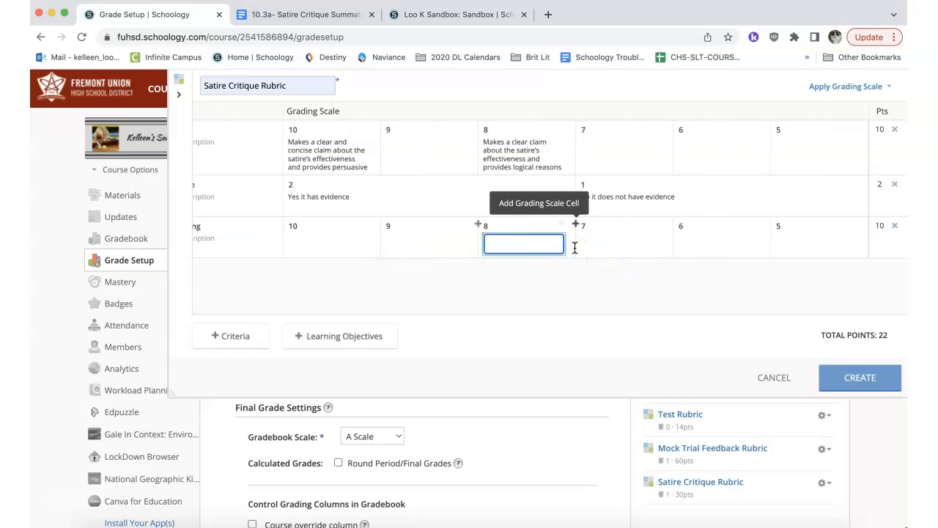
scroll(575, 247, left, 1)
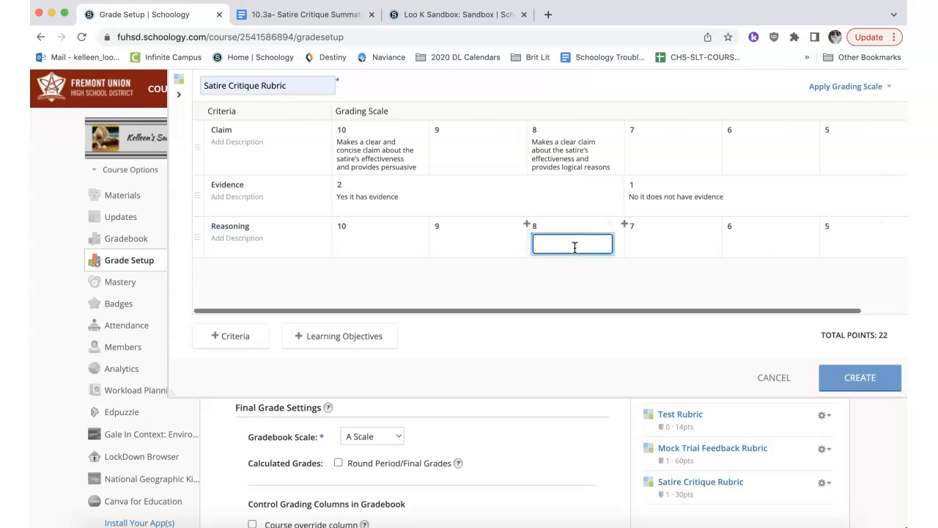
mouse_move(200, 247)
mouse_down()
mouse_move(199, 184)
mouse_move(195, 251)
mouse_up()
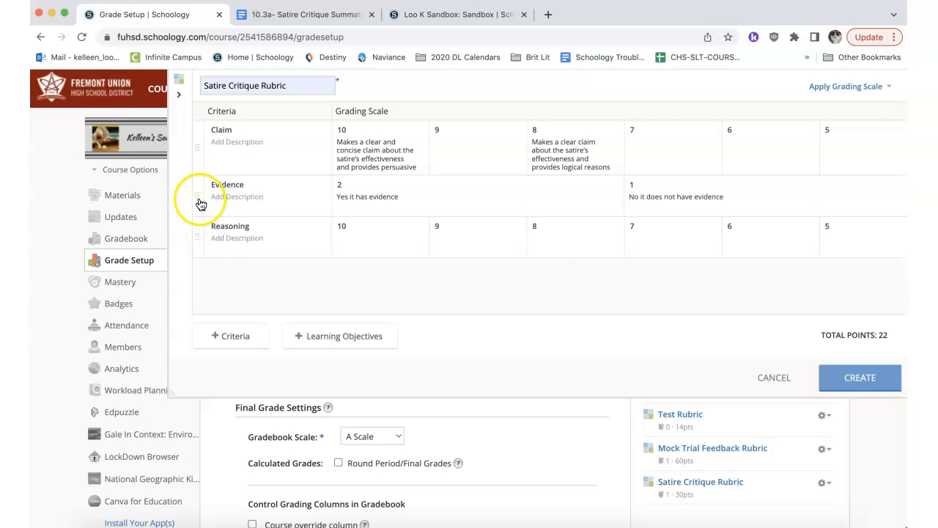
Try moving the Evidence criterion below Reasoning, restore it to second place, and create the rubric.
drag(198, 200, 201, 230)
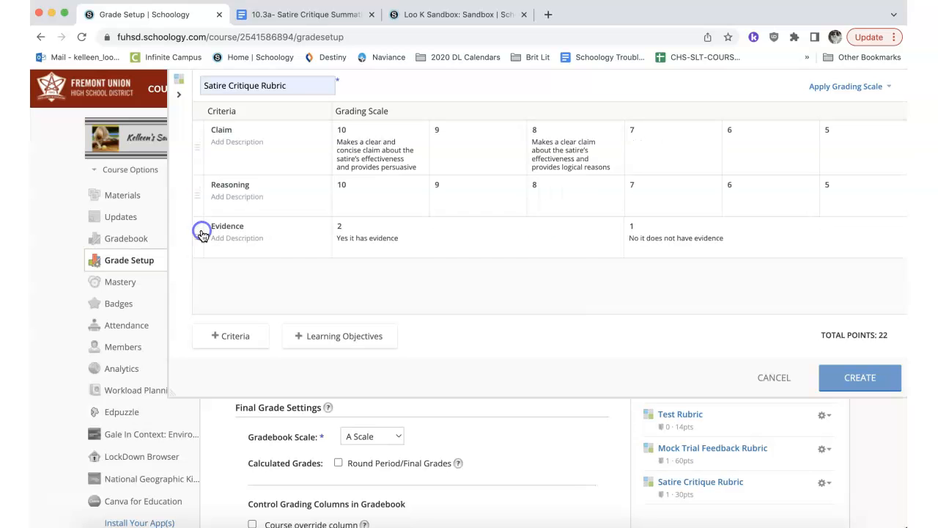
drag(198, 198, 201, 239)
click(320, 350)
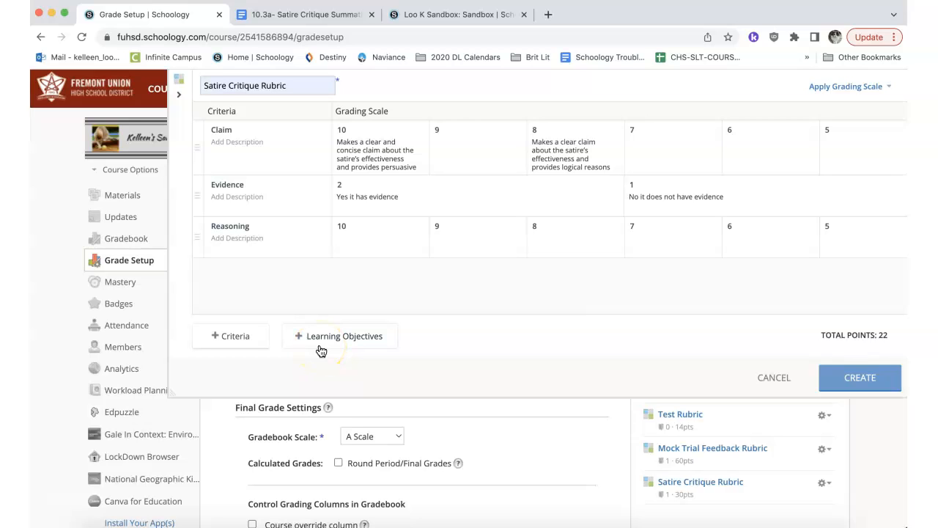
click(866, 382)
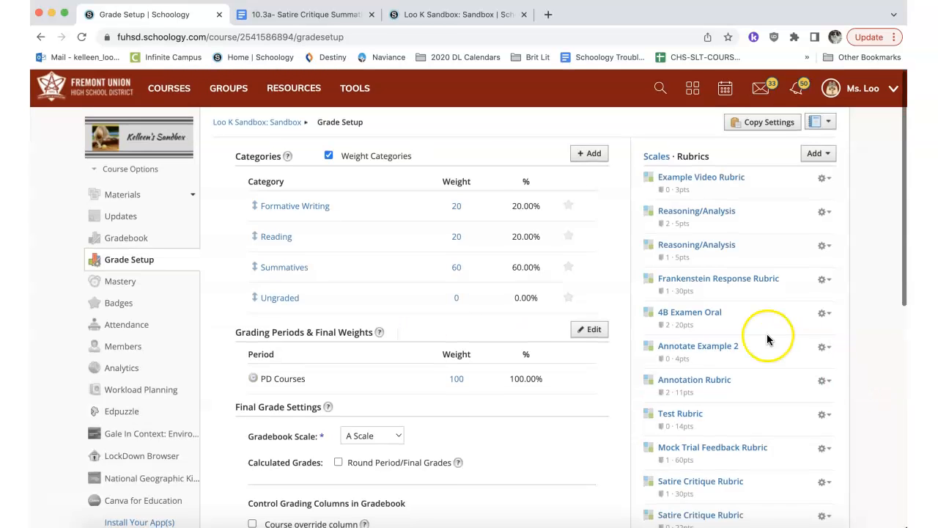
Reopen the new 22-point Satire Critique Rubric to check its criteria and close it without saving.
scroll(767, 339, down, 3)
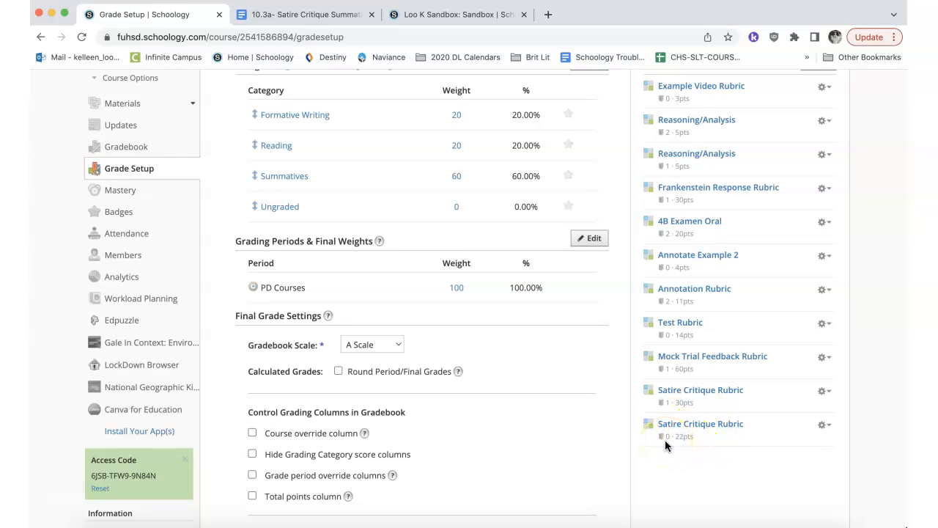
mouse_move(662, 441)
click(711, 432)
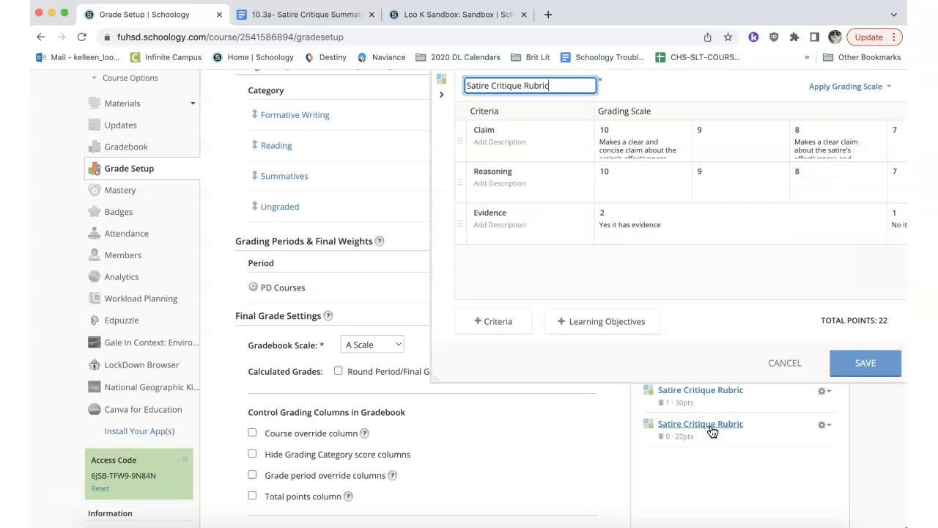
click(623, 185)
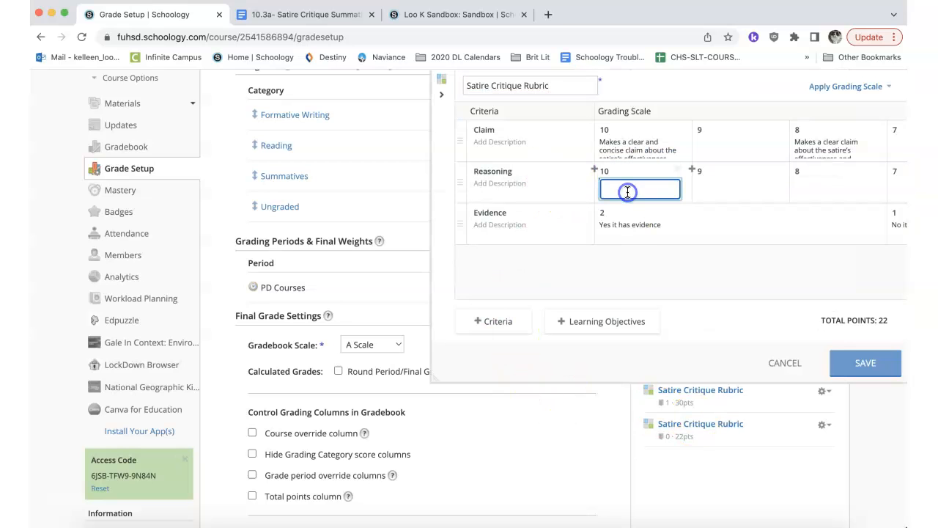
click(785, 362)
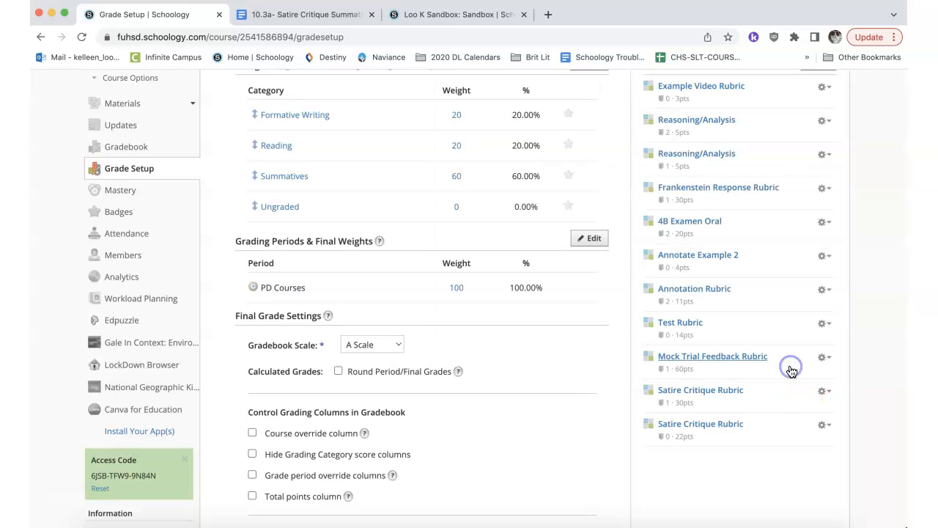
Go to the course materials and open the "Rubric Visible to Students" assignment for editing.
scroll(741, 467, up, 3)
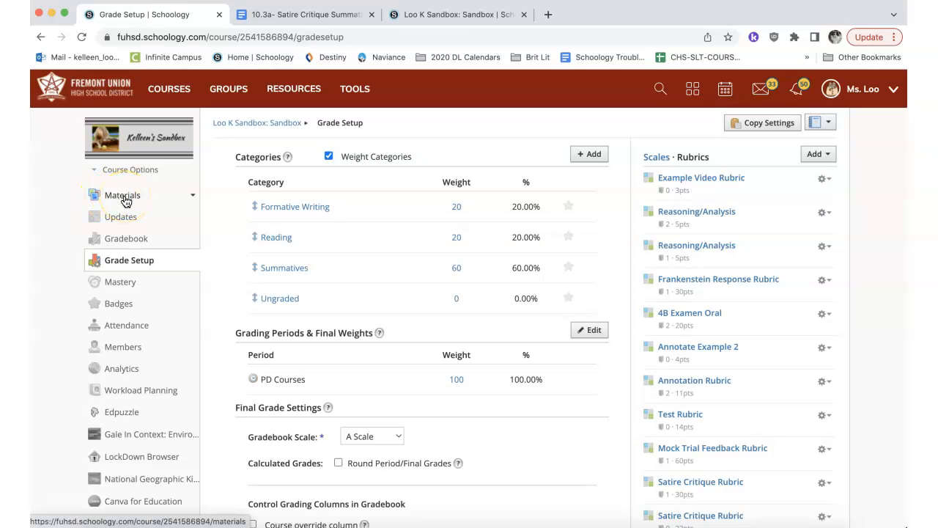
click(123, 198)
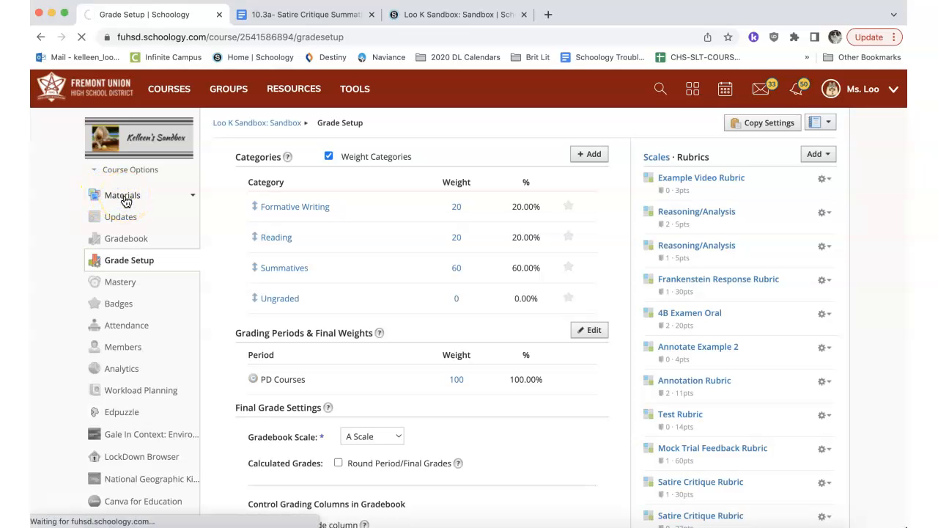
scroll(447, 234, down, 10)
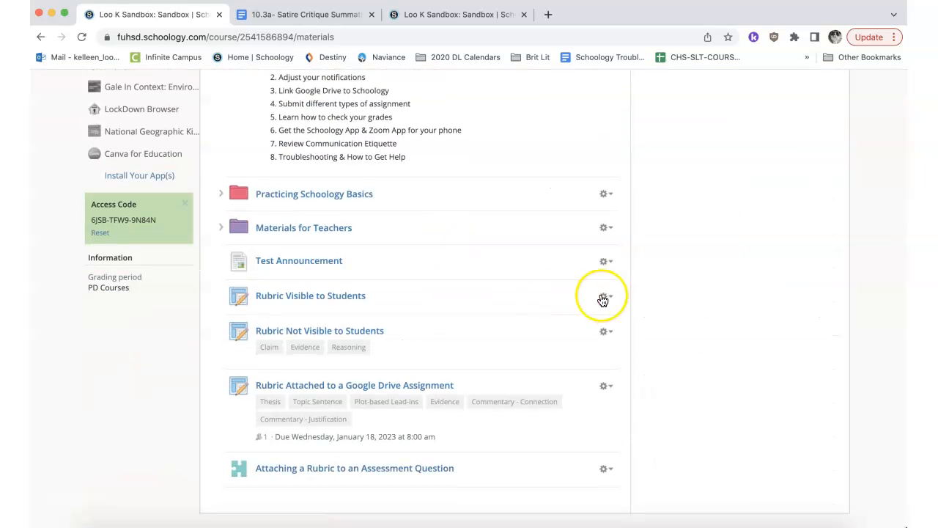
click(604, 297)
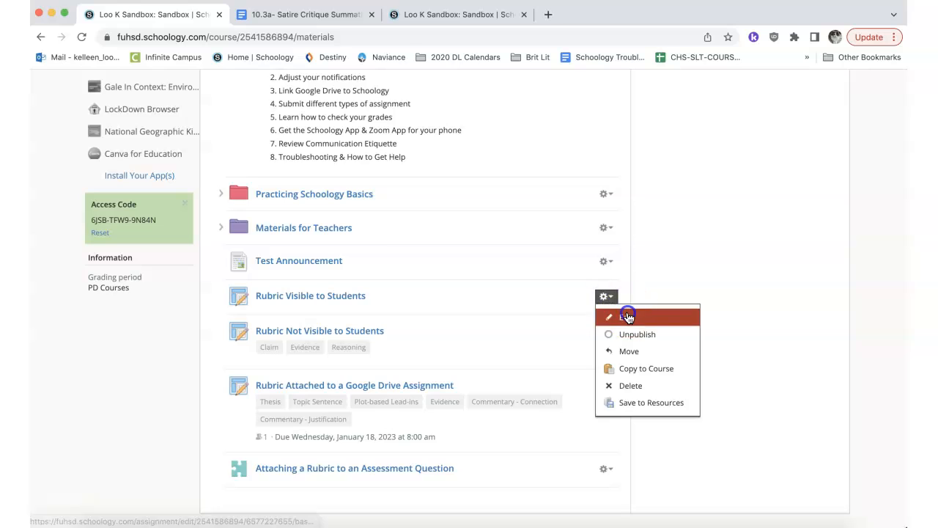
click(626, 316)
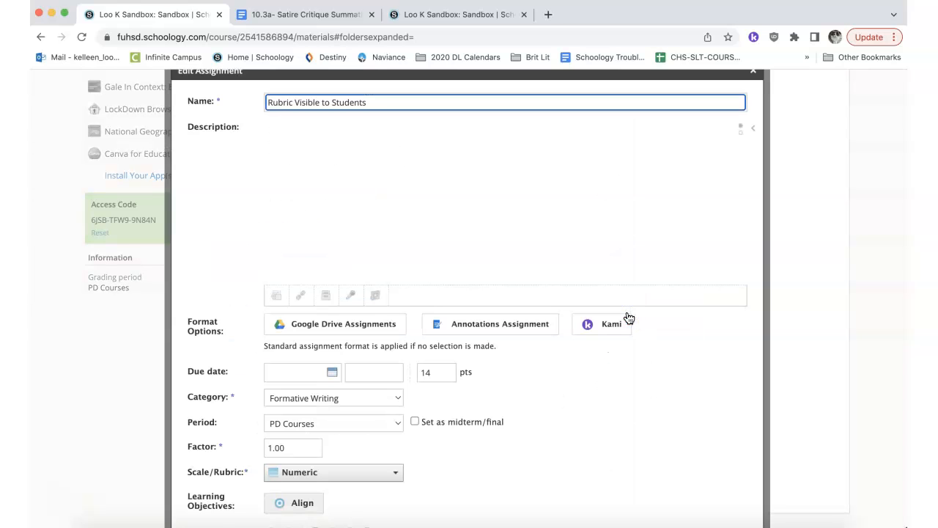
Attach the newly created 22-point Satire Critique Rubric as the assignment's scale/rubric.
scroll(629, 317, down, 3)
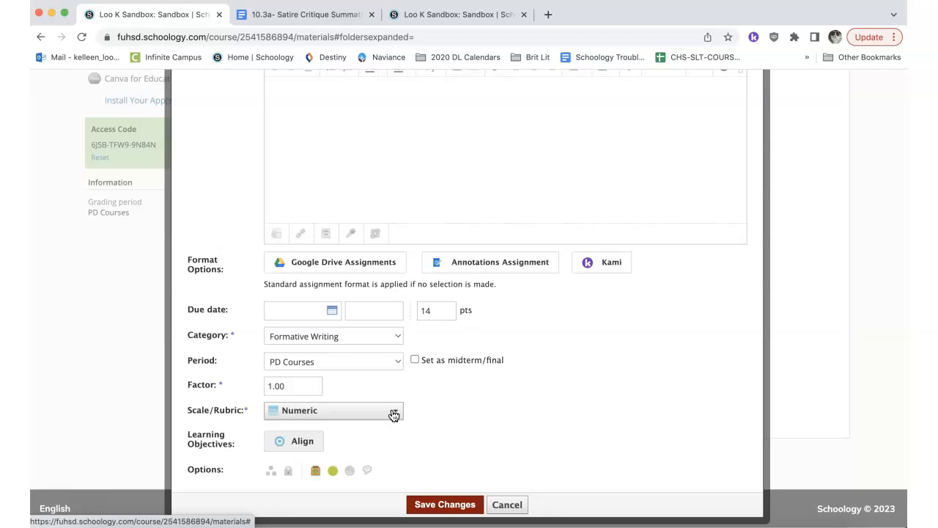
click(393, 415)
scroll(363, 441, down, 10)
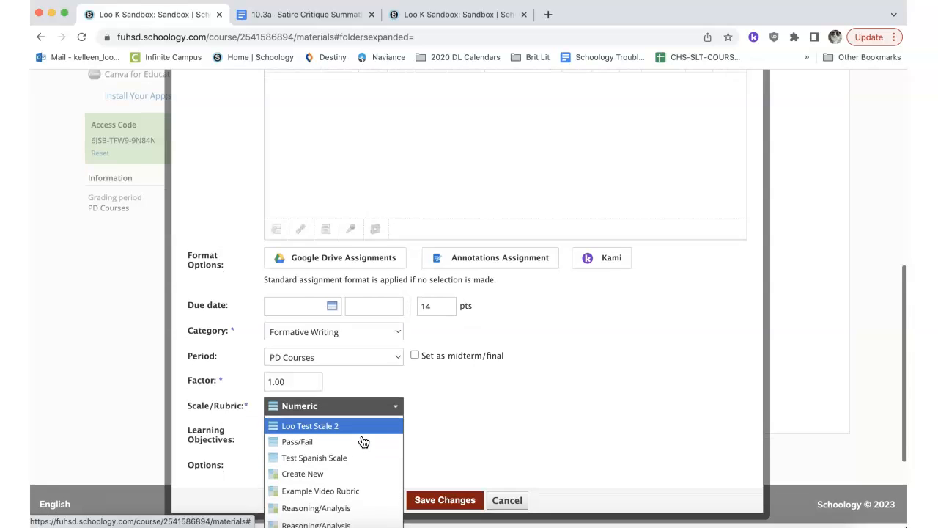
scroll(364, 442, down, 5)
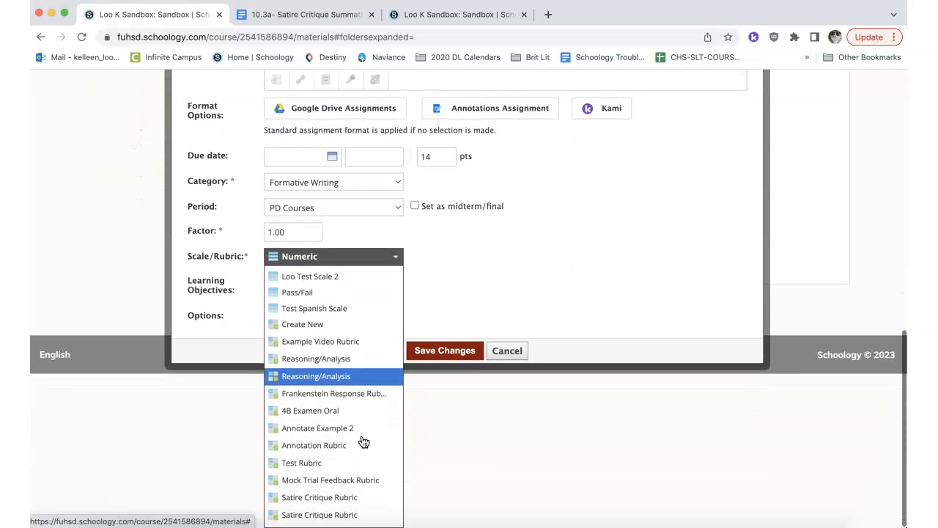
click(367, 516)
Save the assignment changes with the attached rubric set to show to students.
click(512, 429)
scroll(511, 432, down, 1)
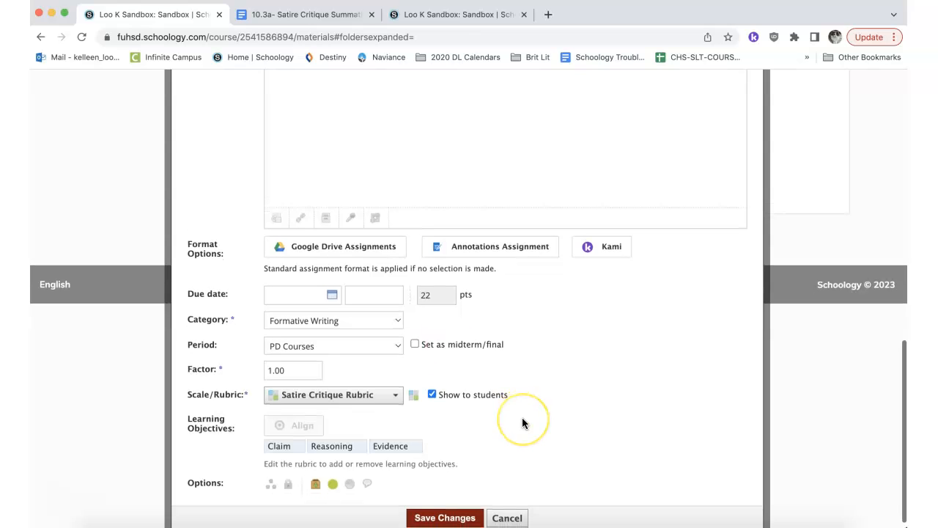
scroll(522, 418, down, 1)
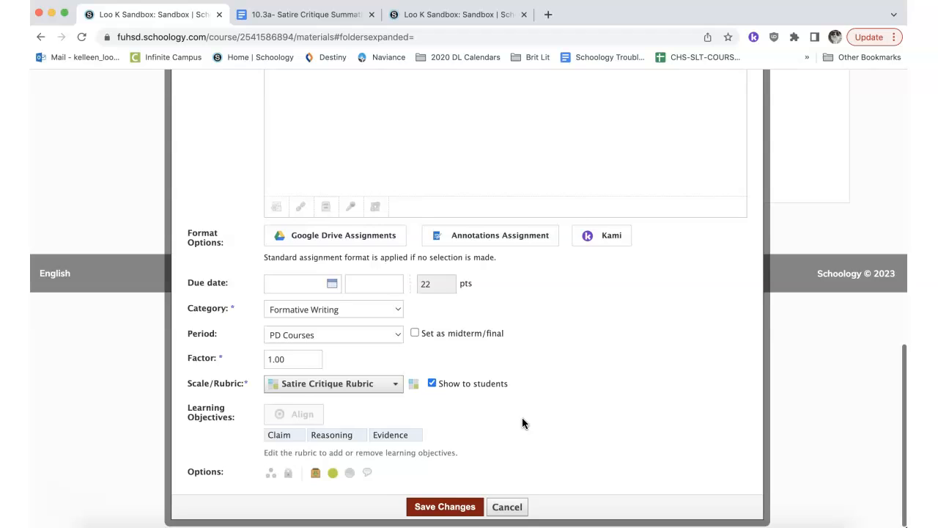
click(431, 385)
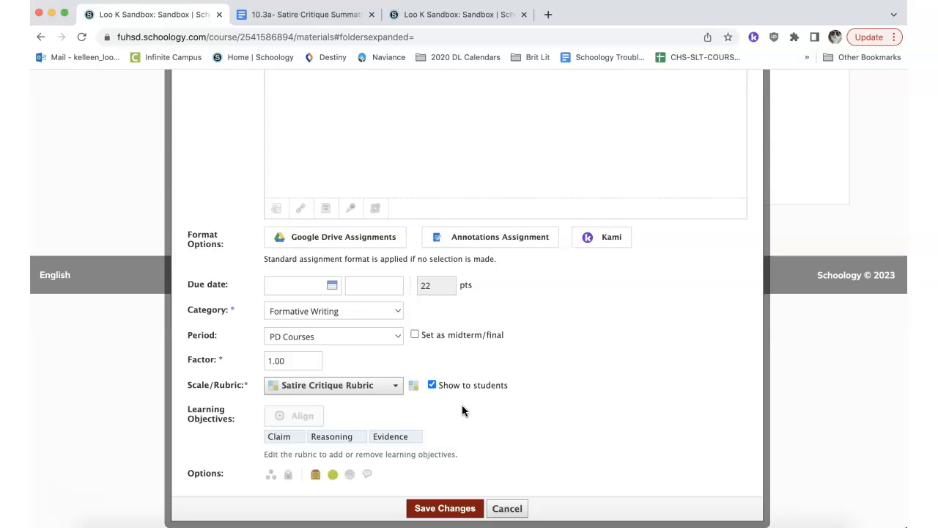
click(446, 508)
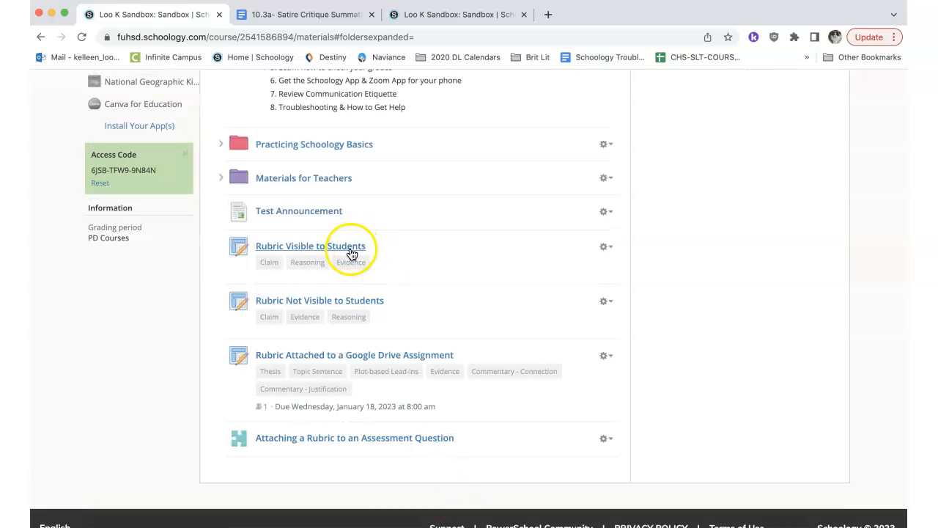
Open the "Rubric Visible to Students" assignment and examine the rubric's criteria and point levels across its full width.
click(350, 249)
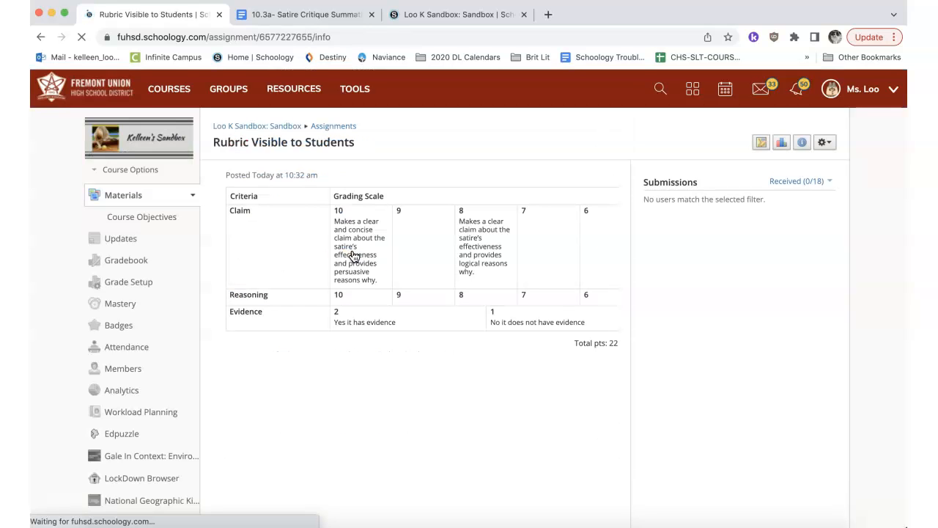
click(398, 303)
scroll(393, 310, right, 3)
scroll(394, 310, left, 3)
scroll(394, 308, right, 2)
scroll(394, 308, left, 2)
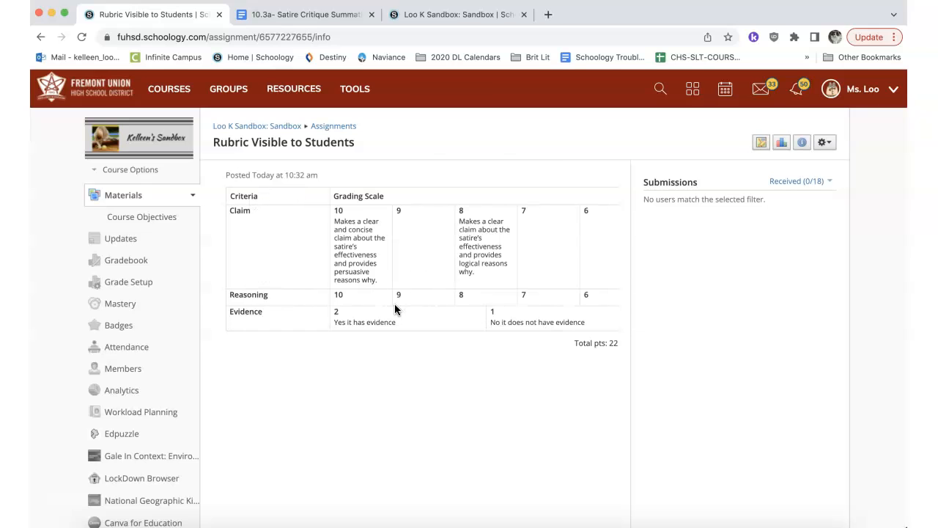
Return to the course materials and open the "Rubric Not Visible to Students" assignment.
click(255, 127)
scroll(486, 275, down, 10)
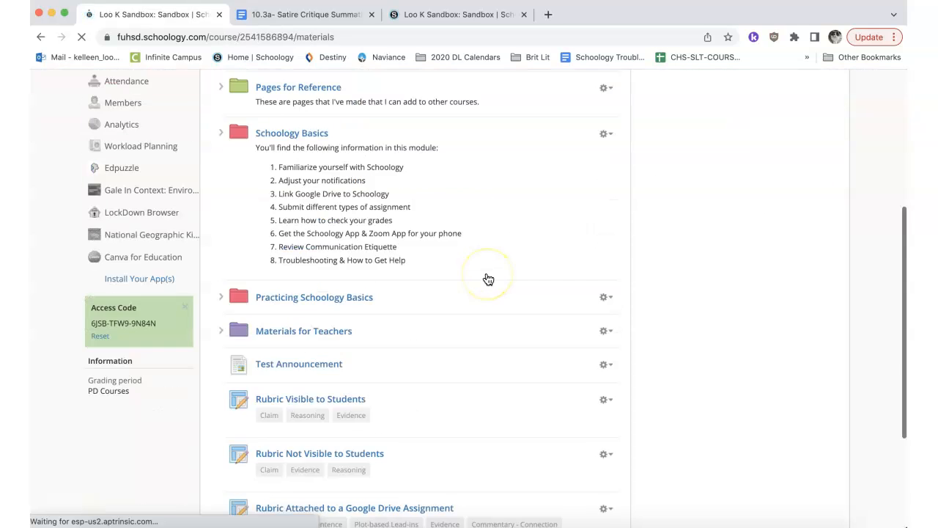
click(362, 283)
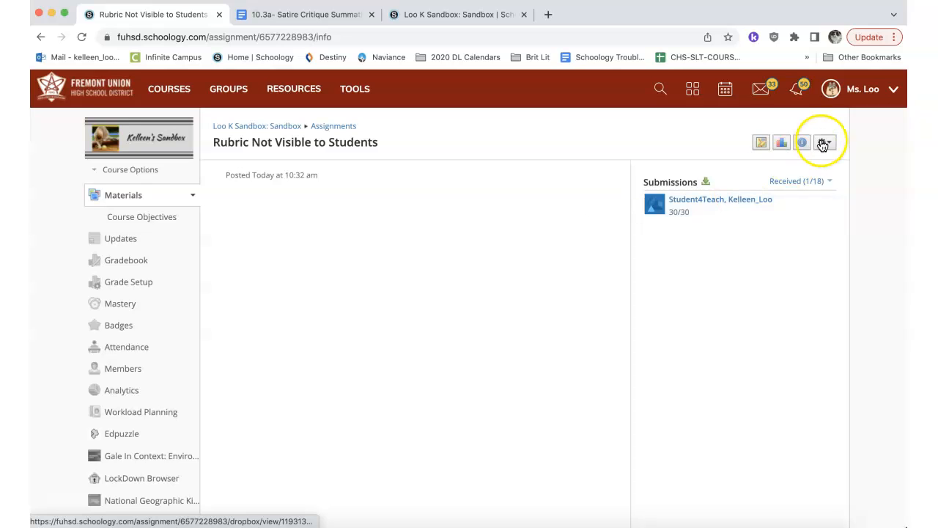
Edit the assignment so its Satire Critique Rubric is shown to students, and save the changes.
click(823, 142)
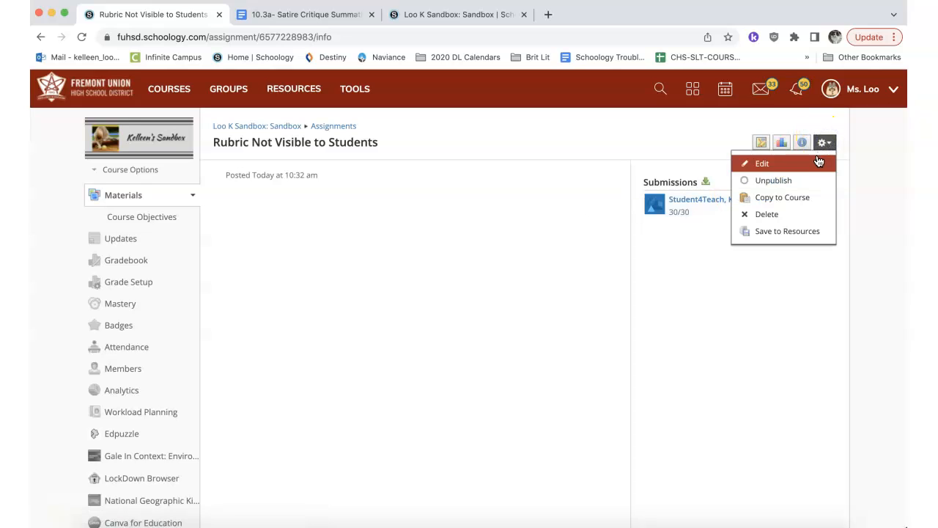
click(818, 164)
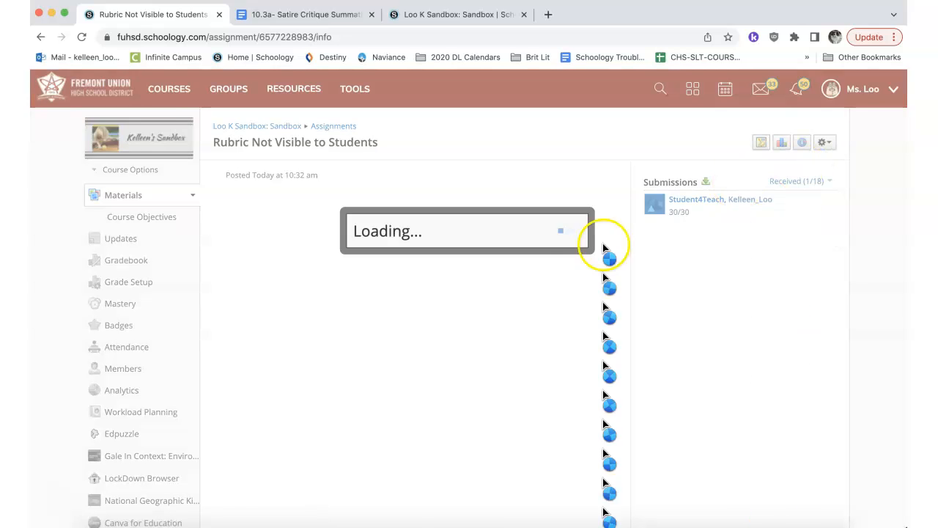
scroll(565, 272, down, 3)
click(431, 380)
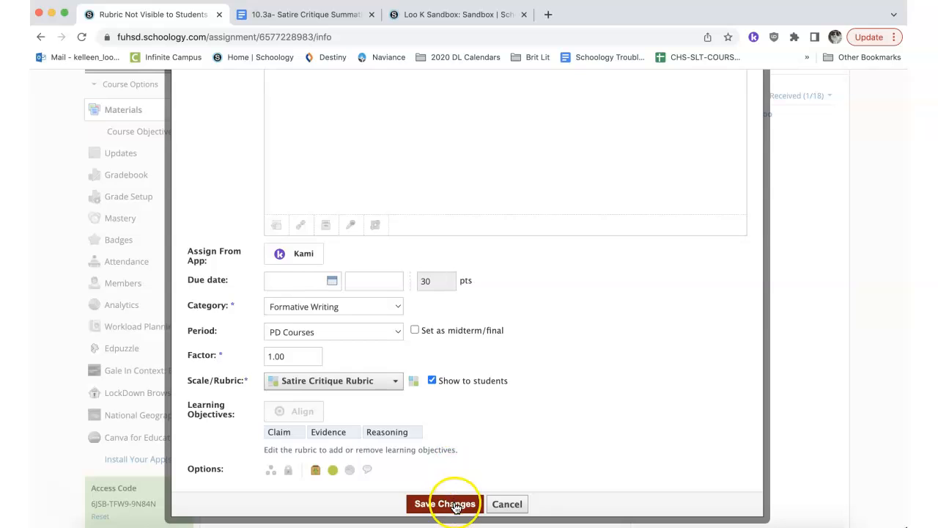
click(449, 503)
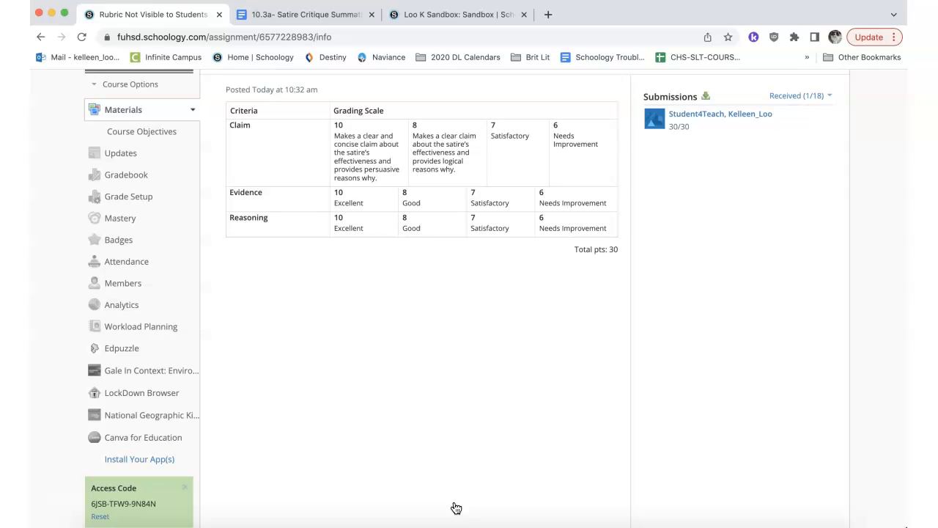
Edit the assignment again to hide its rubric from students, and save the changes.
scroll(456, 508, up, 3)
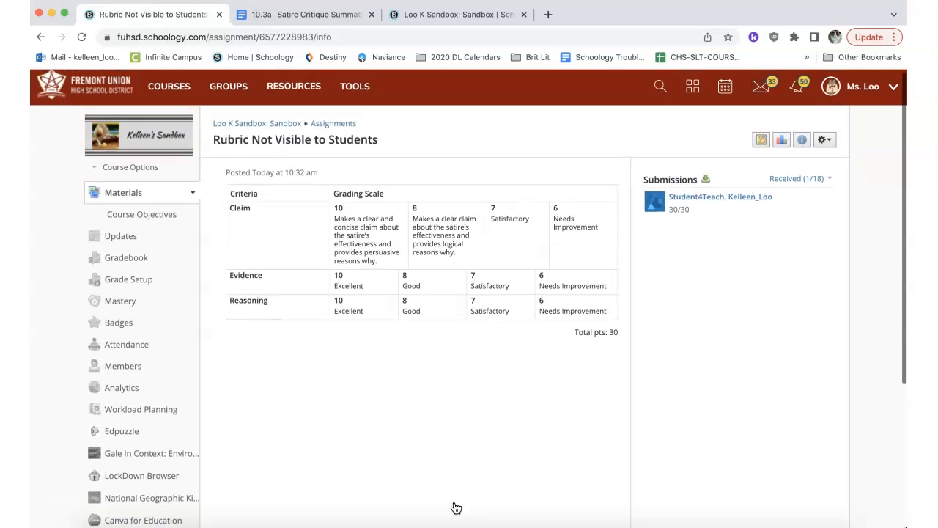
click(801, 256)
click(828, 141)
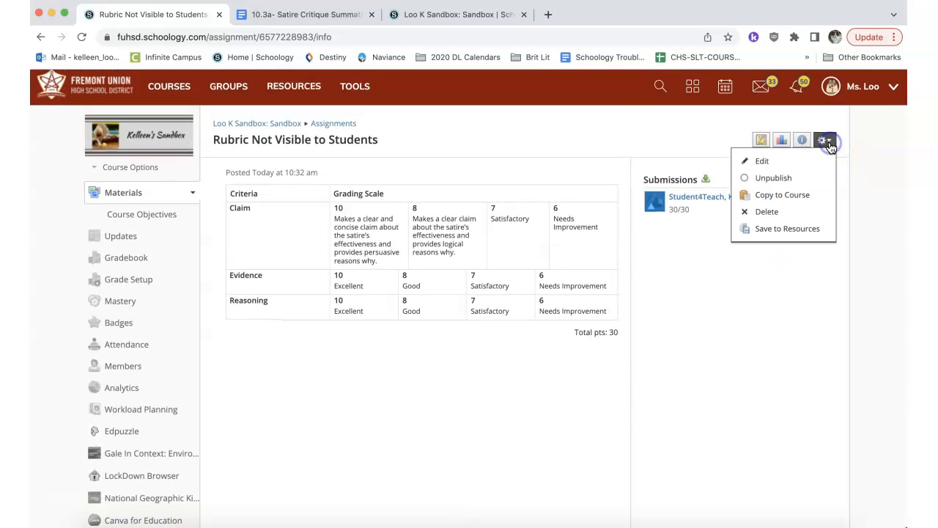
click(812, 160)
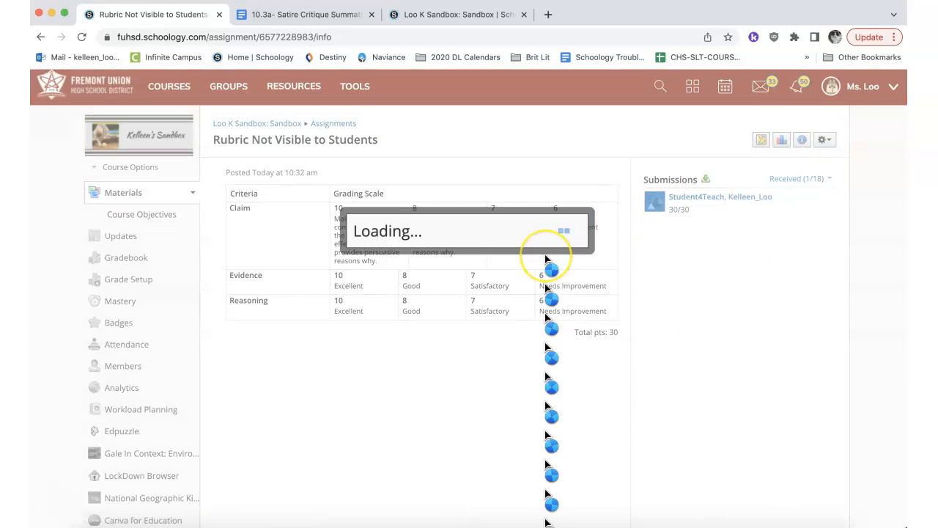
scroll(447, 277, down, 5)
click(431, 259)
click(445, 382)
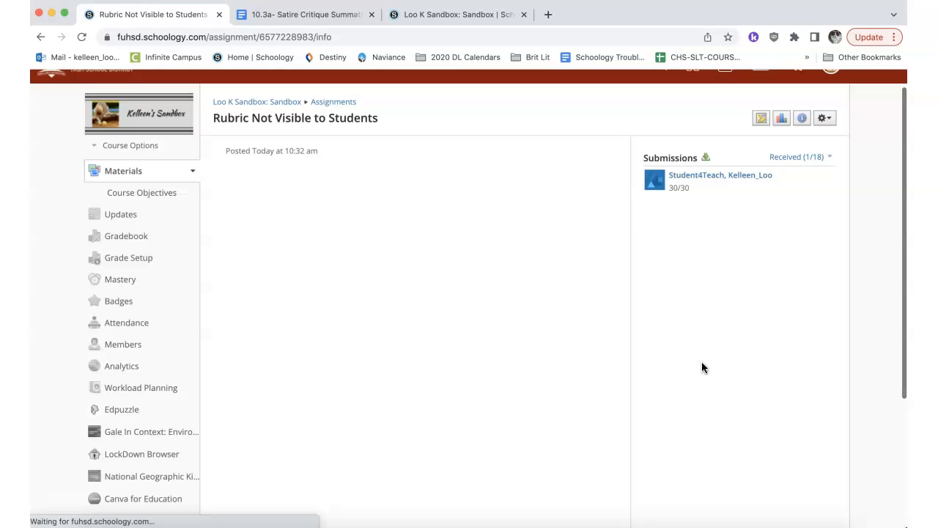
Open the student's submission and its grading rubric, rate Claim 8 and Evidence 7, and clear the total points override.
click(735, 181)
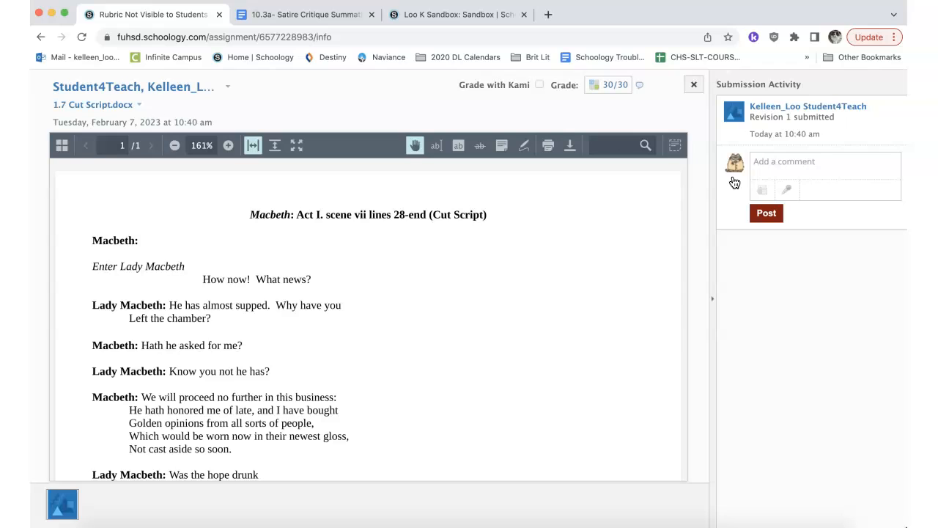
click(595, 90)
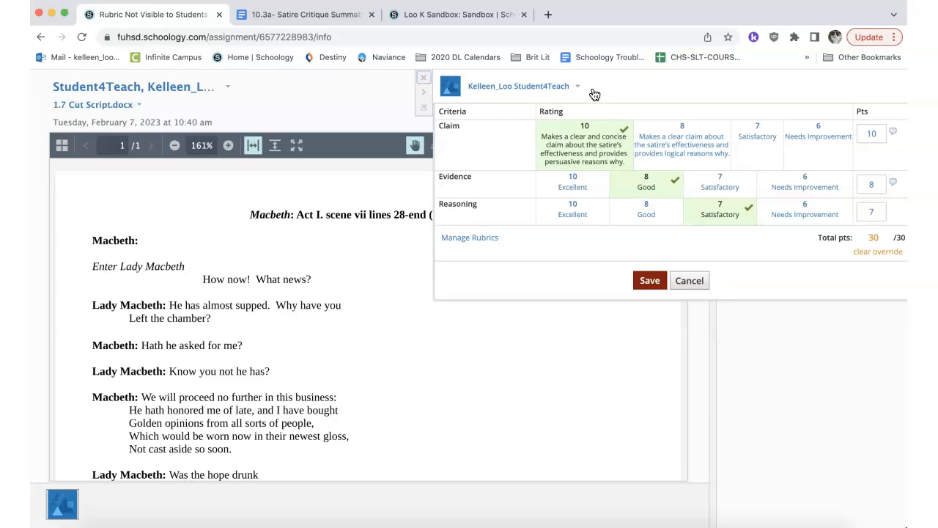
click(683, 132)
click(720, 177)
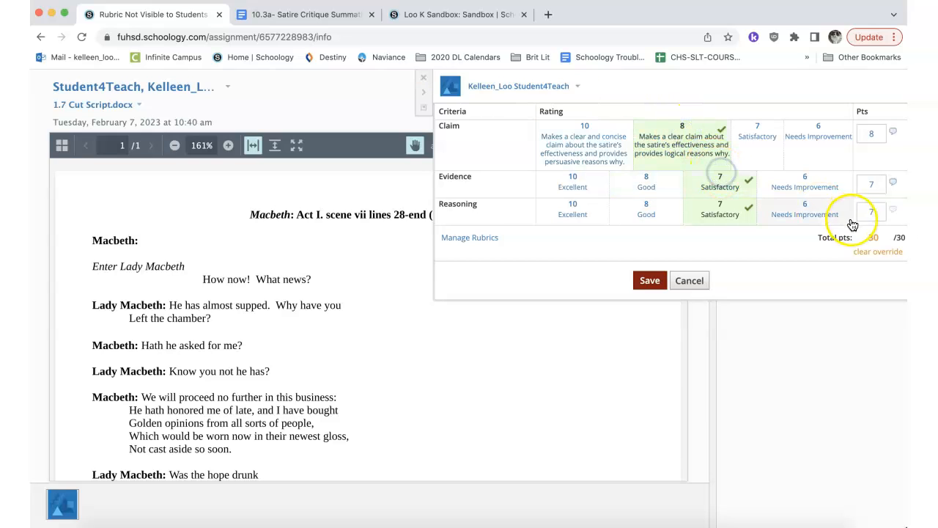
click(877, 252)
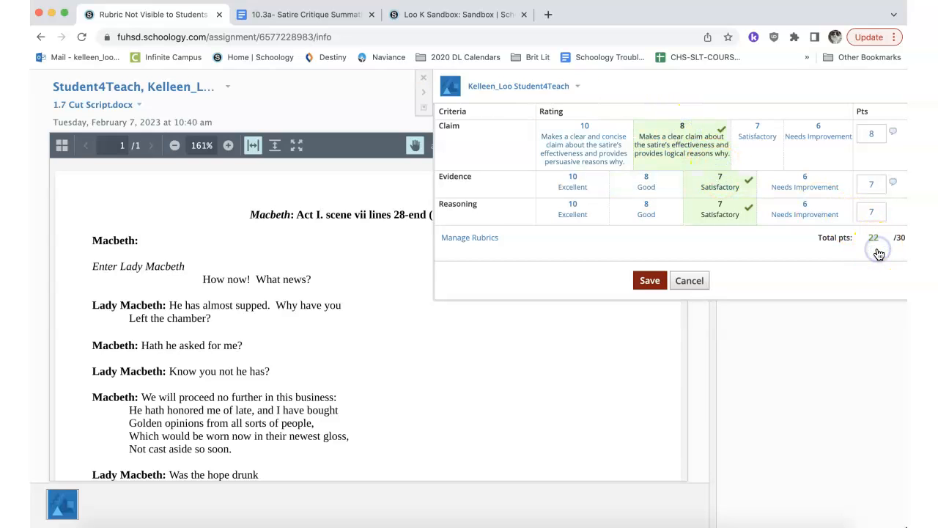
Change the submission's ratings to Evidence 10 and Reasoning 8, and override the total points with 30.
click(642, 209)
click(576, 183)
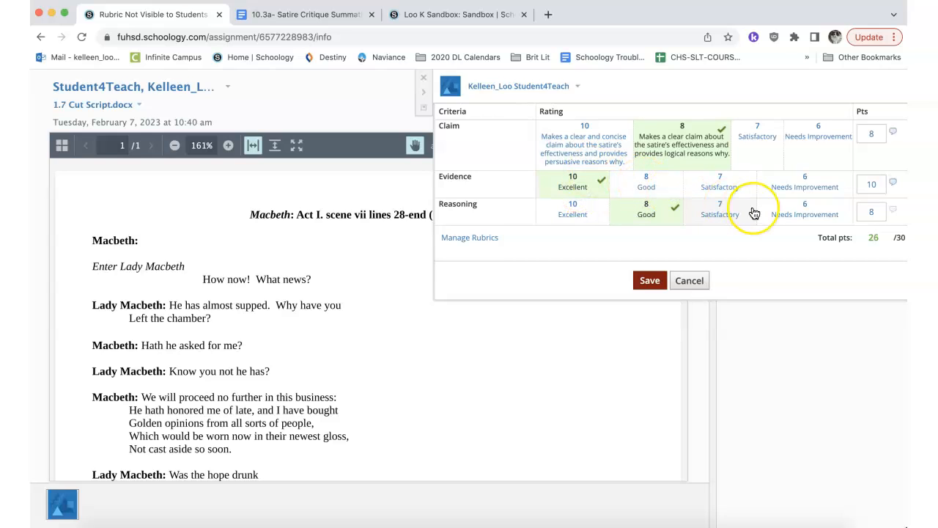
click(875, 237)
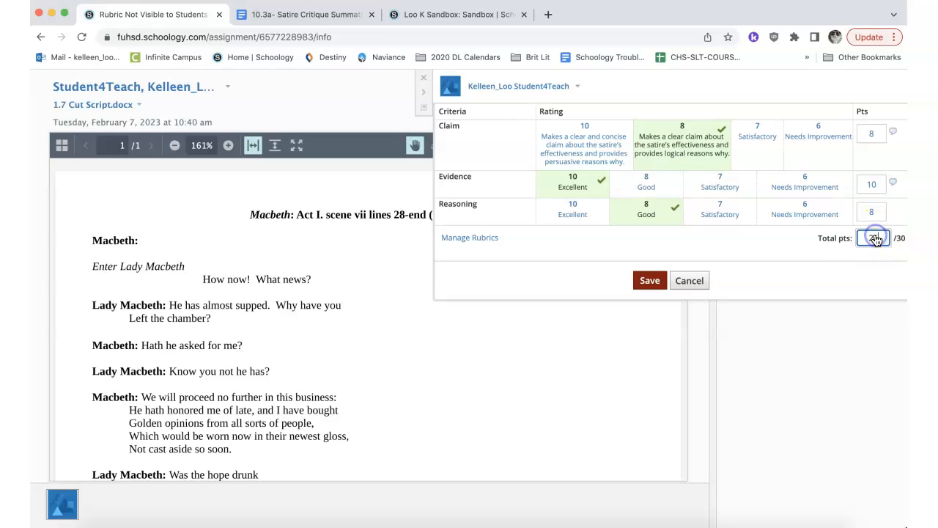
text(30)
click(803, 267)
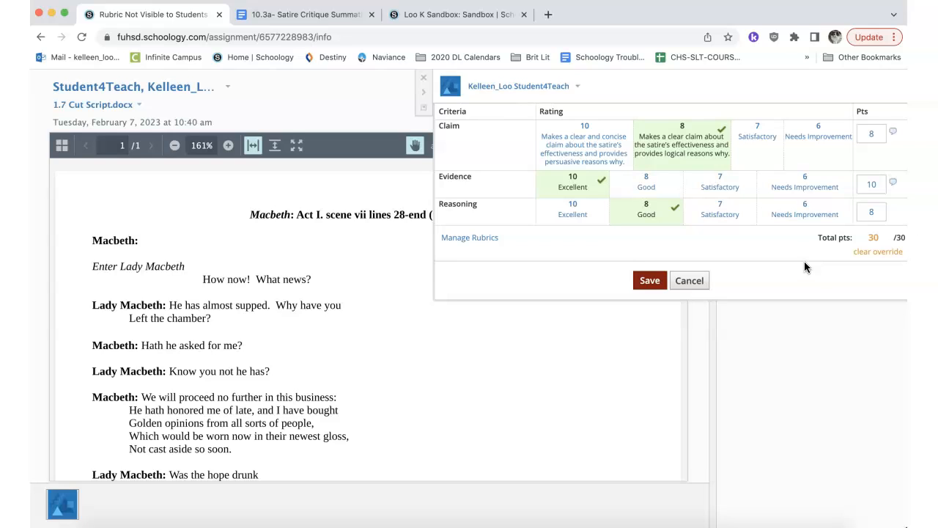
Check the comments on the Claim and Evidence criteria, then save the rubric grade and close the submission.
click(895, 133)
click(836, 173)
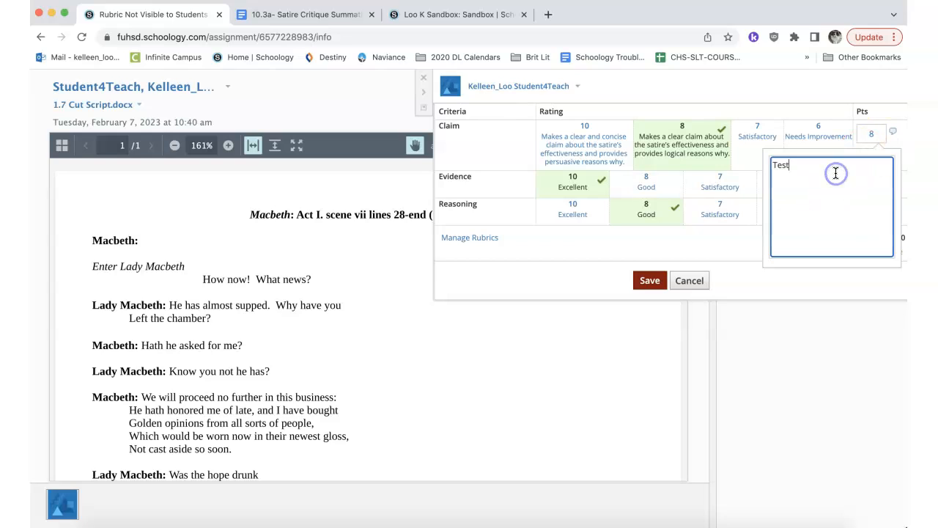
click(814, 83)
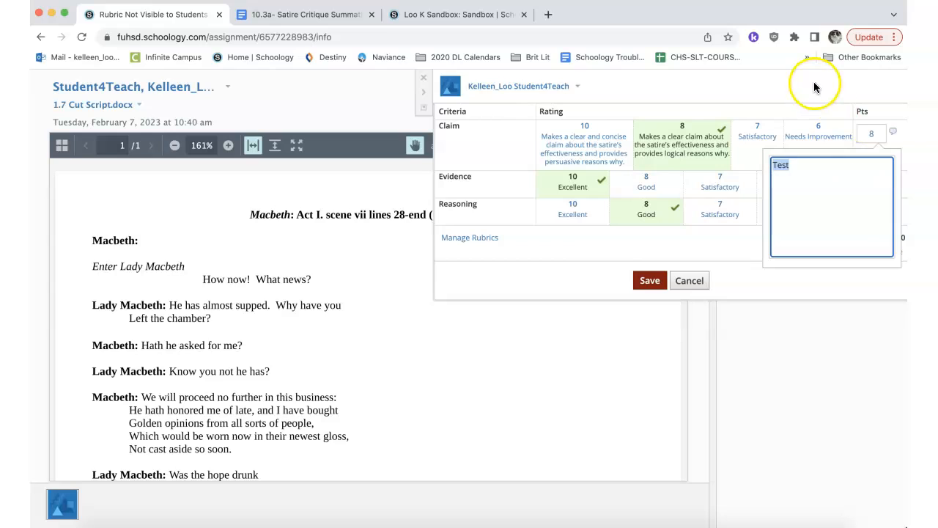
click(887, 189)
click(894, 184)
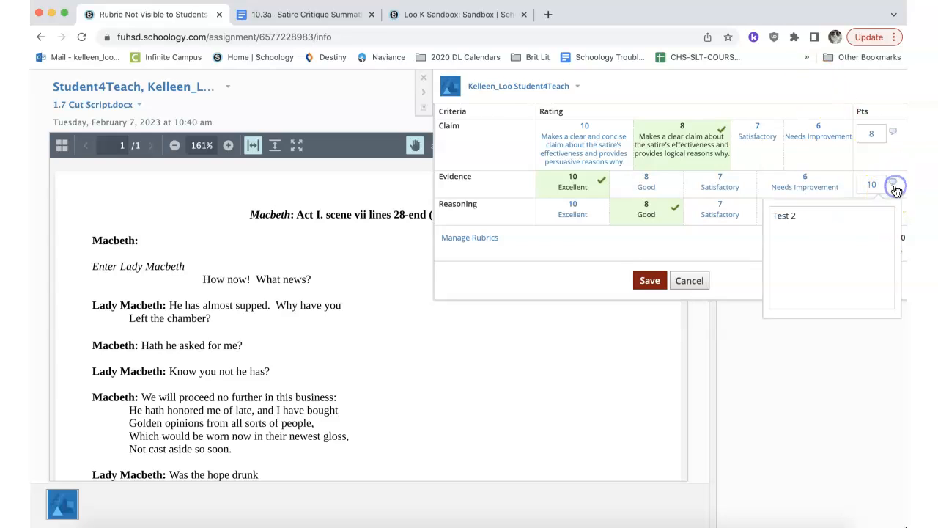
click(719, 244)
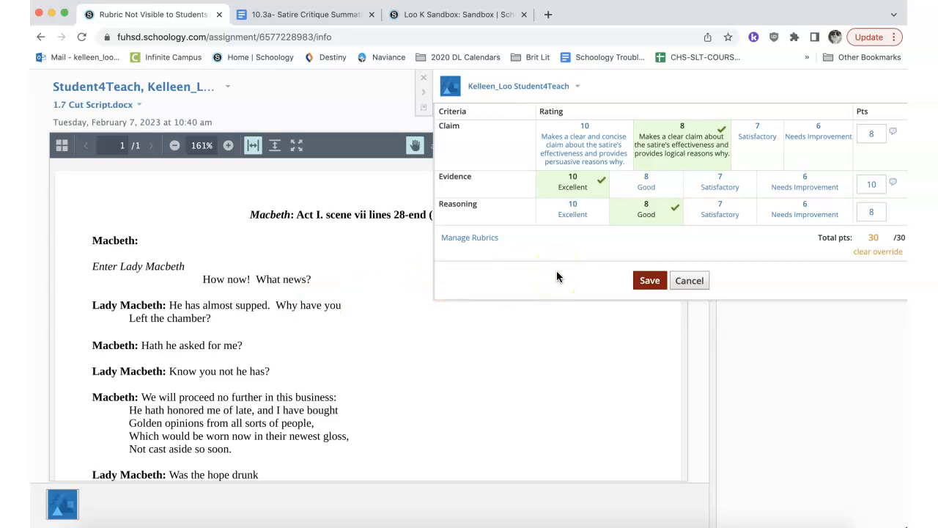
click(647, 282)
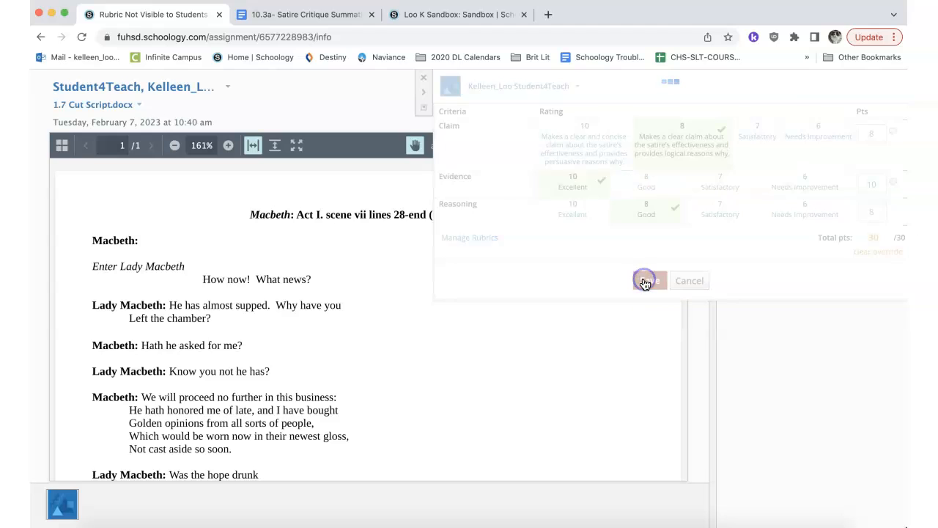
click(693, 84)
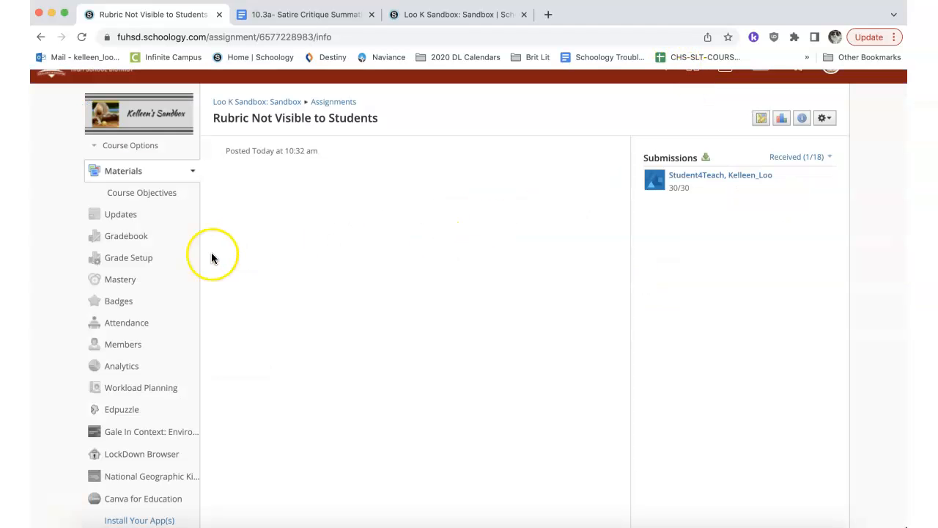
Open the course gradebook and bring up the grade report of the student just graded.
click(122, 236)
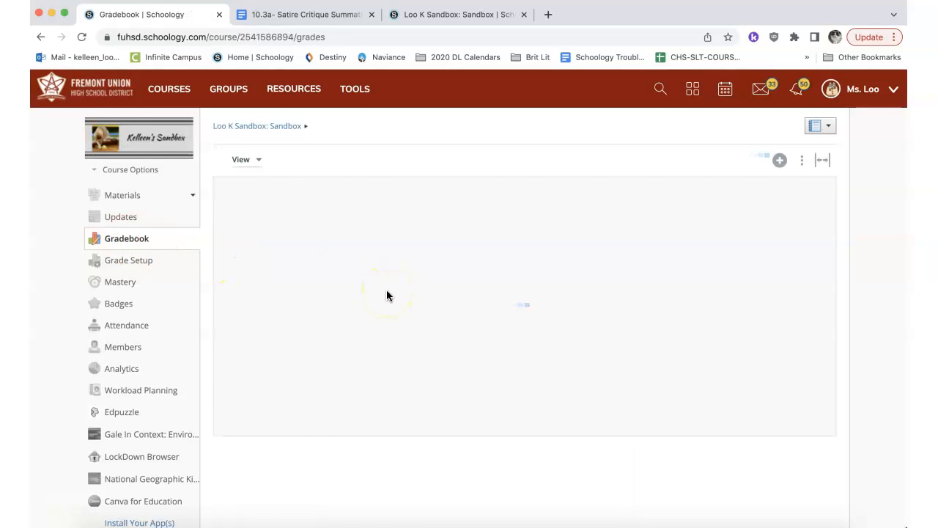
scroll(386, 290, down, 3)
scroll(493, 213, down, 3)
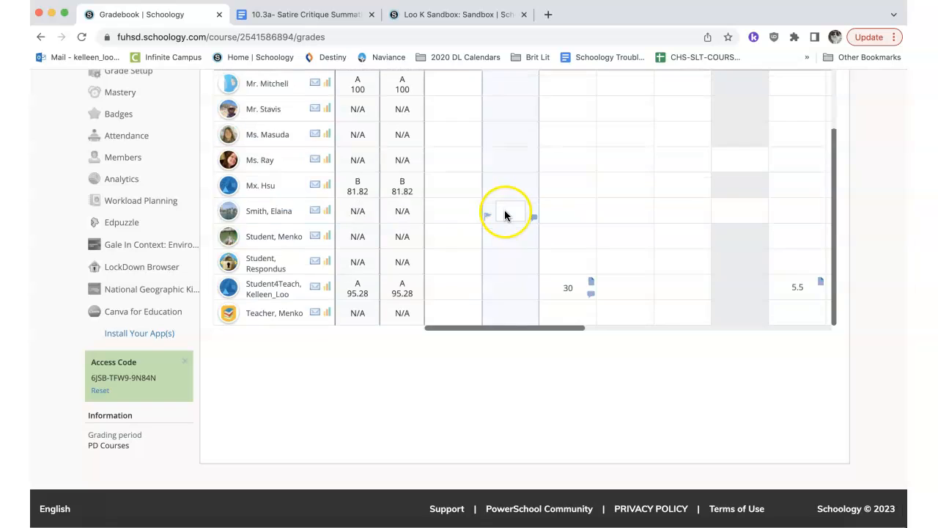
click(328, 291)
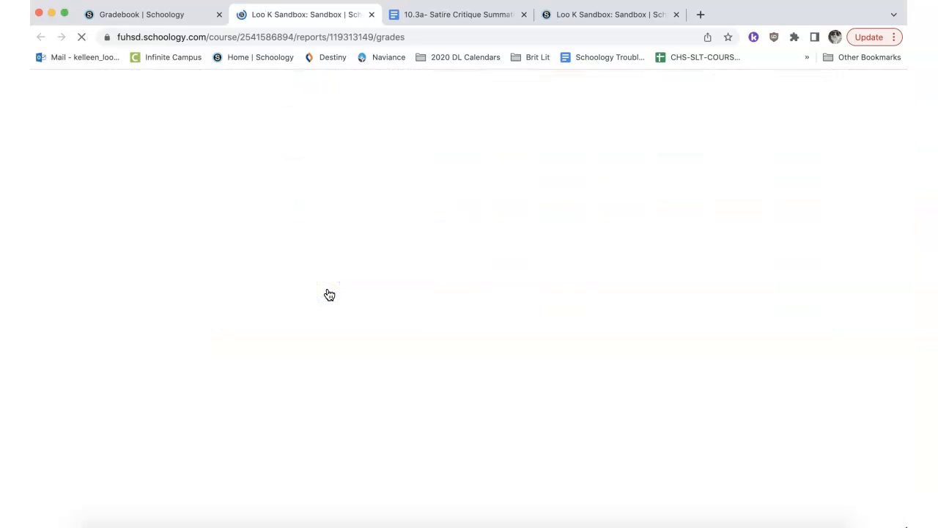
scroll(646, 289, down, 3)
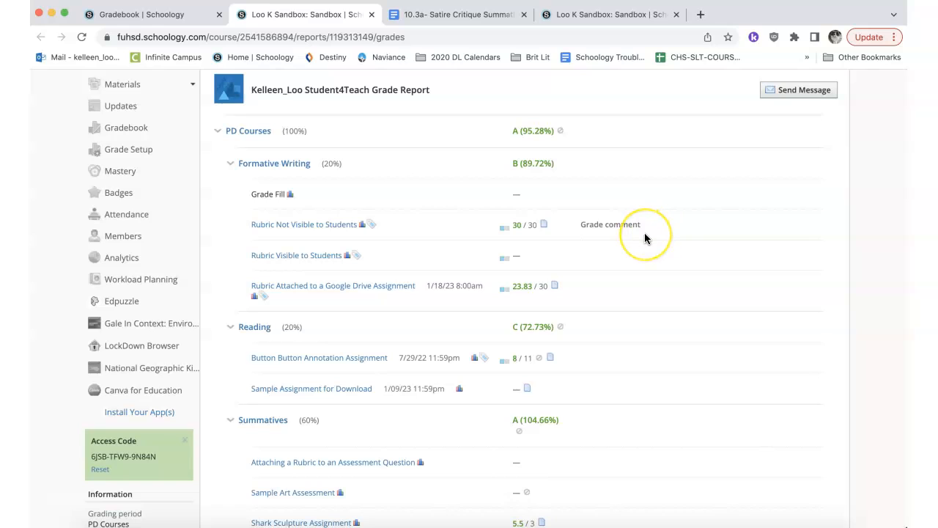
View the scored rubric for "Rubric Not Visible to Students" in the grade report, including its criterion comments and total, then close it.
click(504, 233)
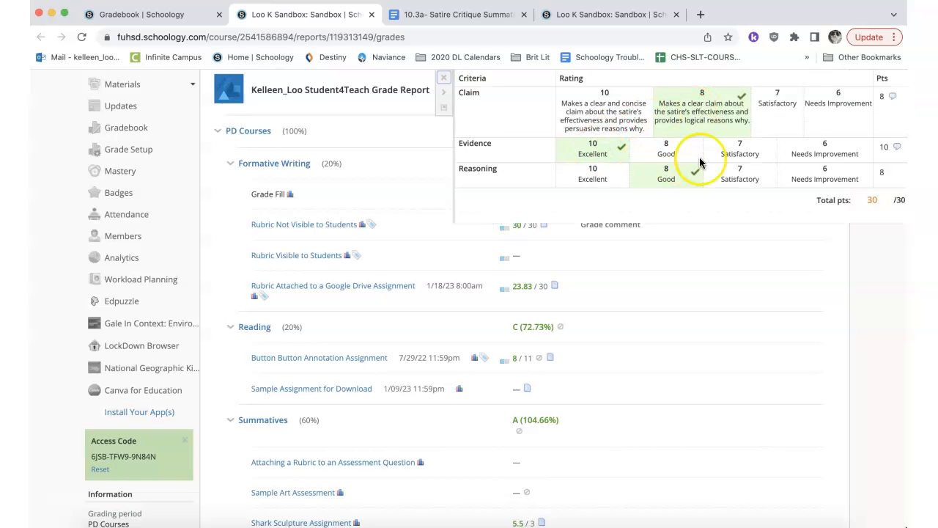
mouse_move(893, 100)
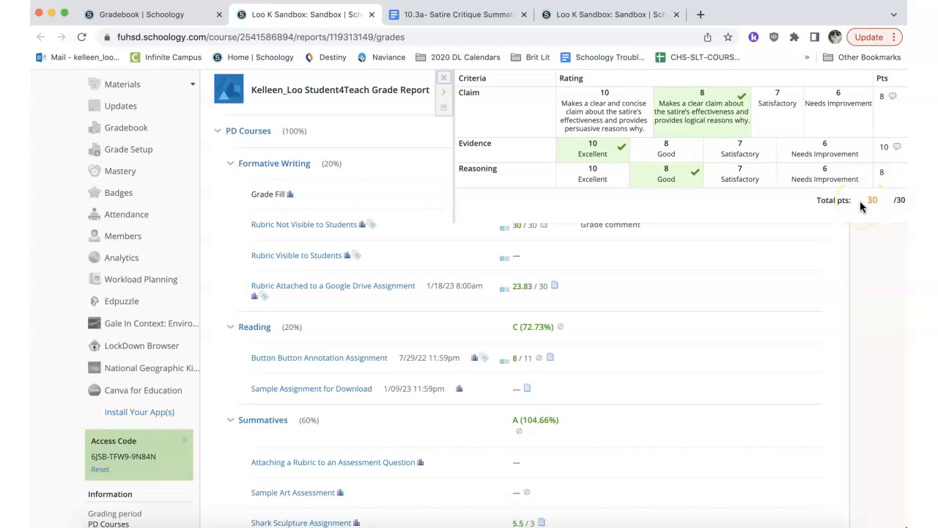
click(444, 78)
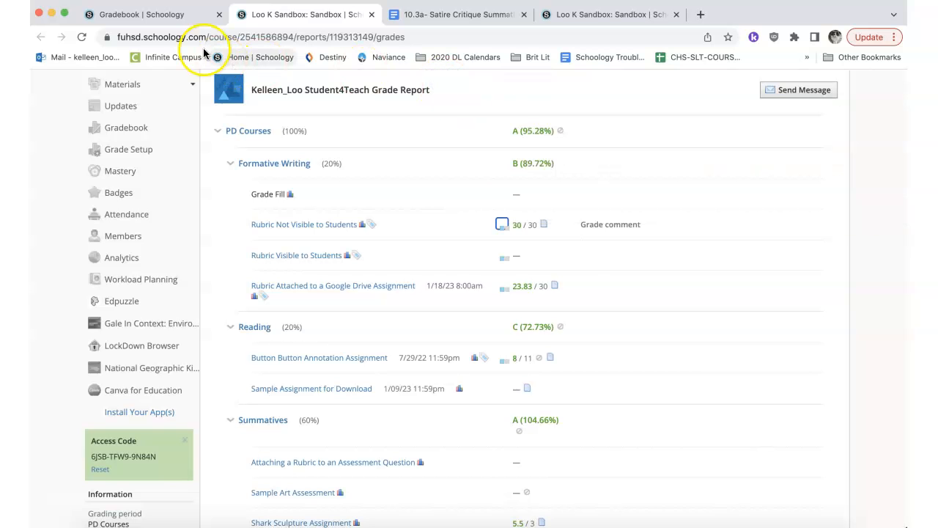
From the gradebook, grade the third listed student's "Rubric Not Visible to Students" with the rubric: Claim 10, Evidence 7, Reasoning 8, and save.
click(142, 15)
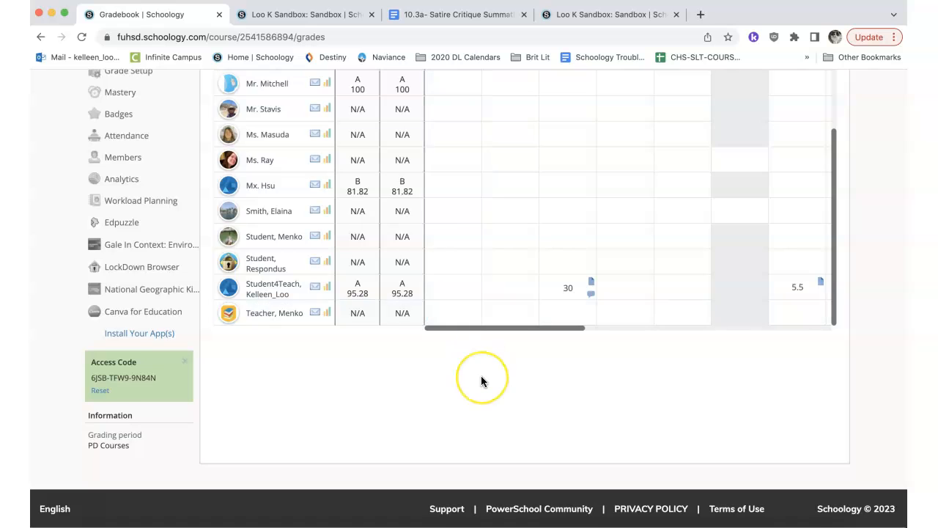
scroll(481, 377, up, 5)
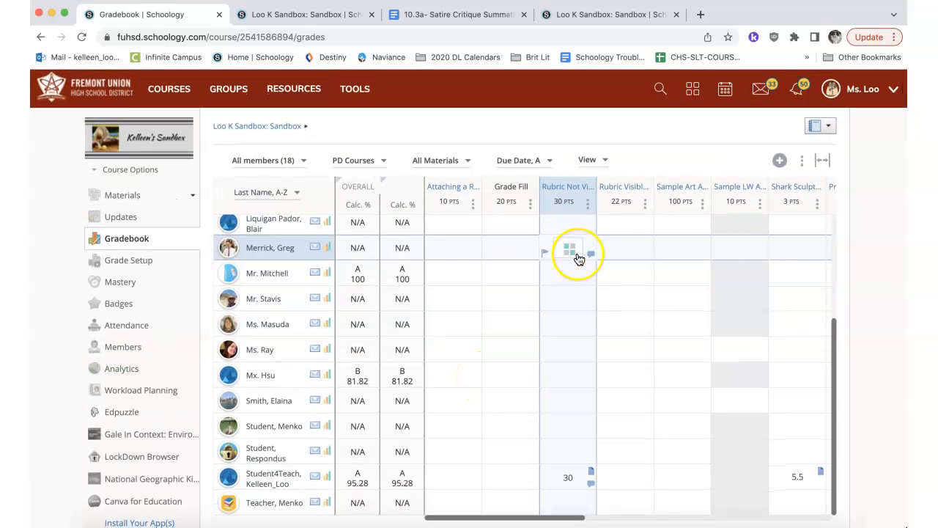
scroll(574, 281, up, 3)
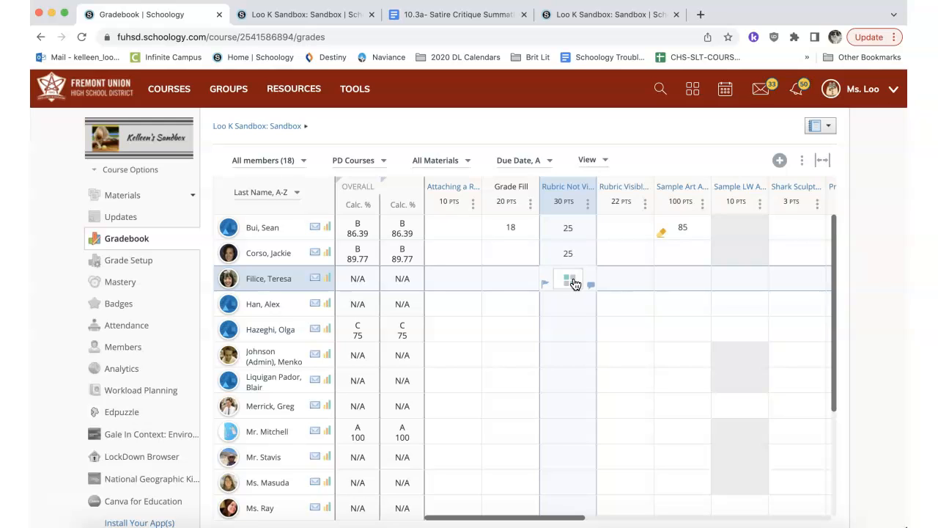
click(576, 283)
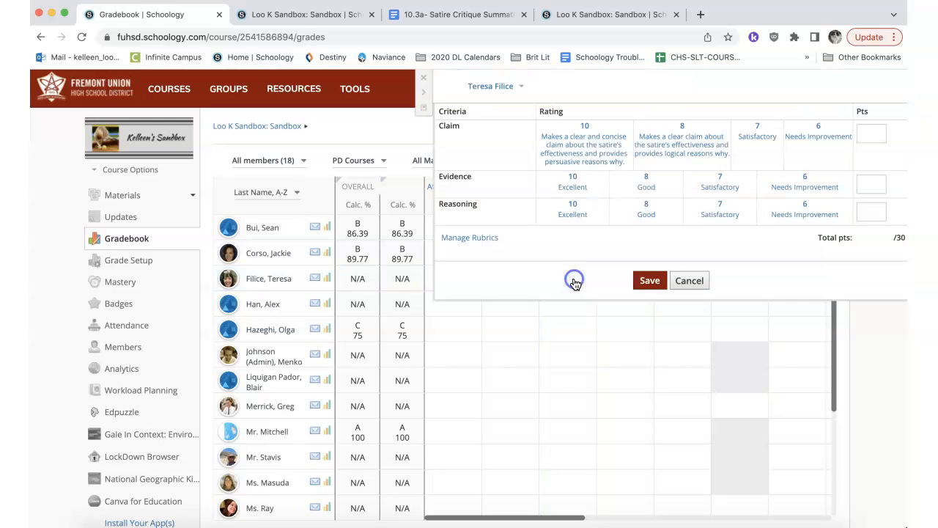
click(602, 141)
click(719, 183)
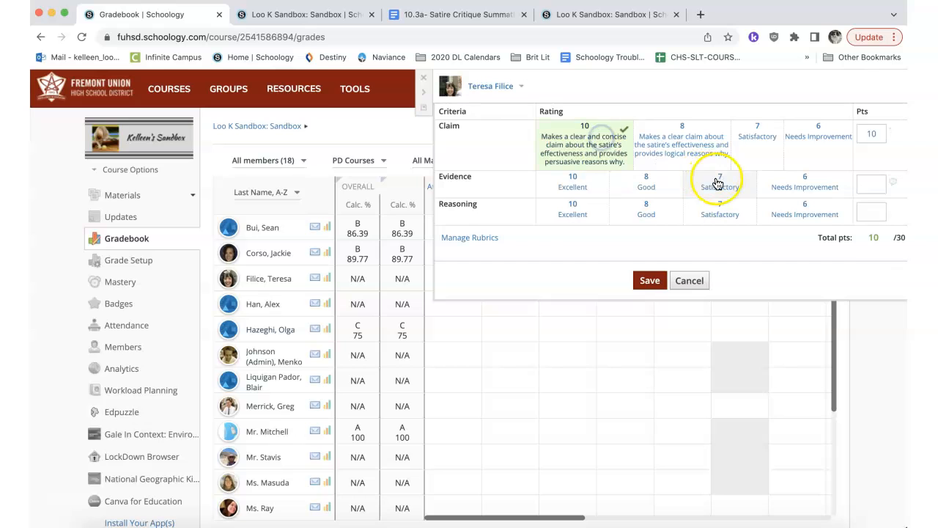
click(641, 217)
click(650, 280)
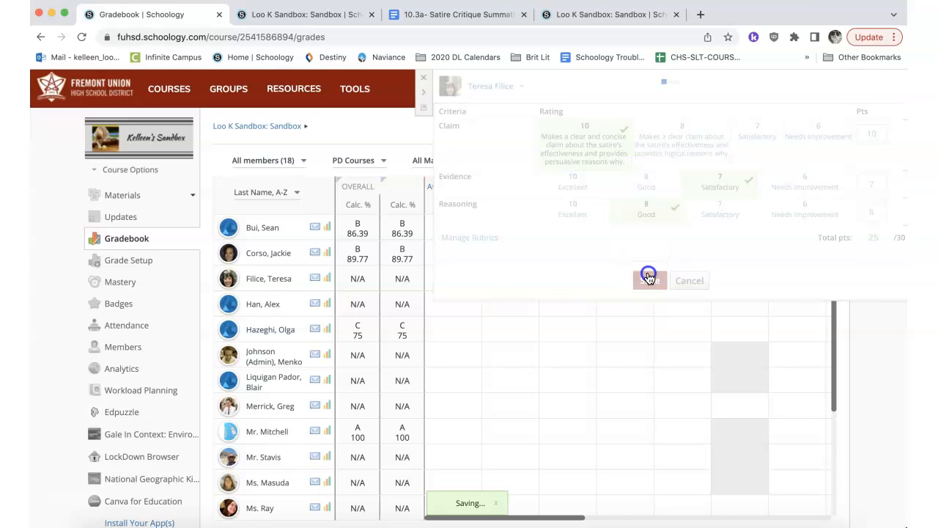
click(571, 308)
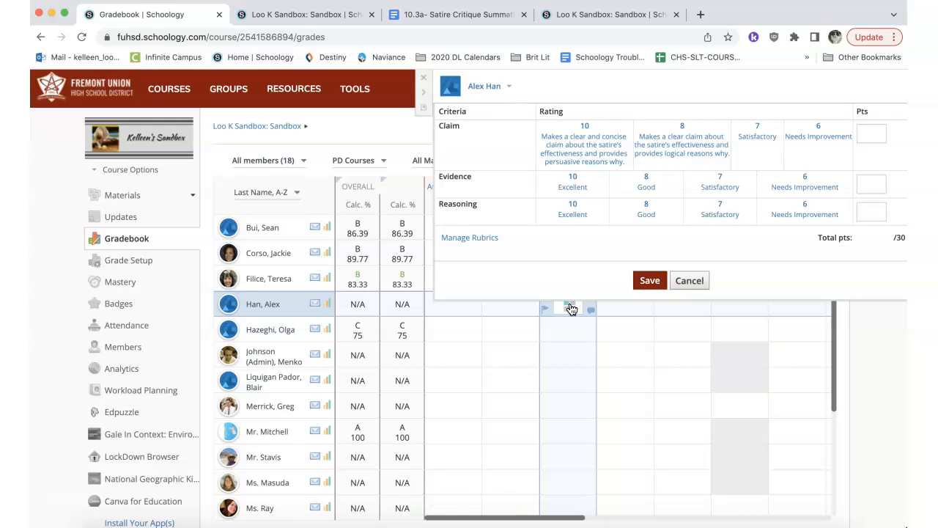
click(690, 281)
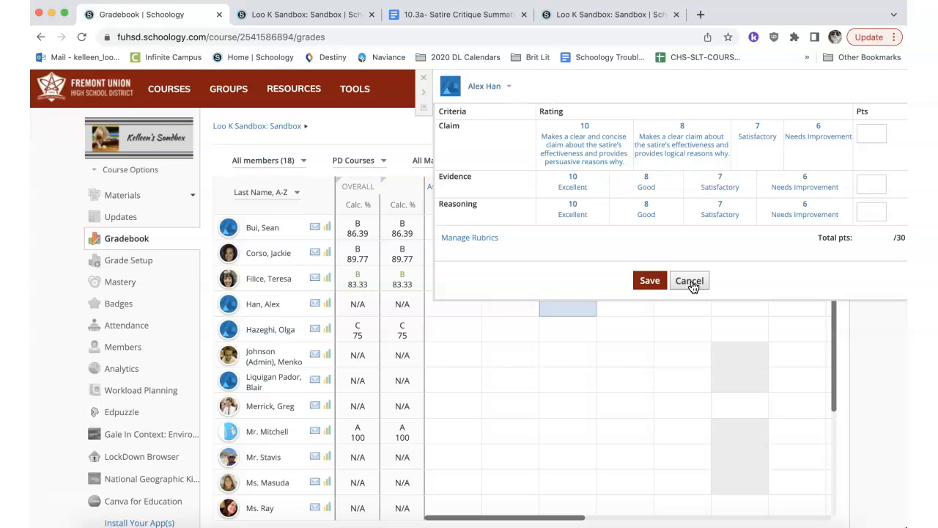
click(690, 281)
Review the scale/rubric settings of "Rubric Attached to a Google Drive Assignment" from the course materials, and save the assignment.
click(107, 195)
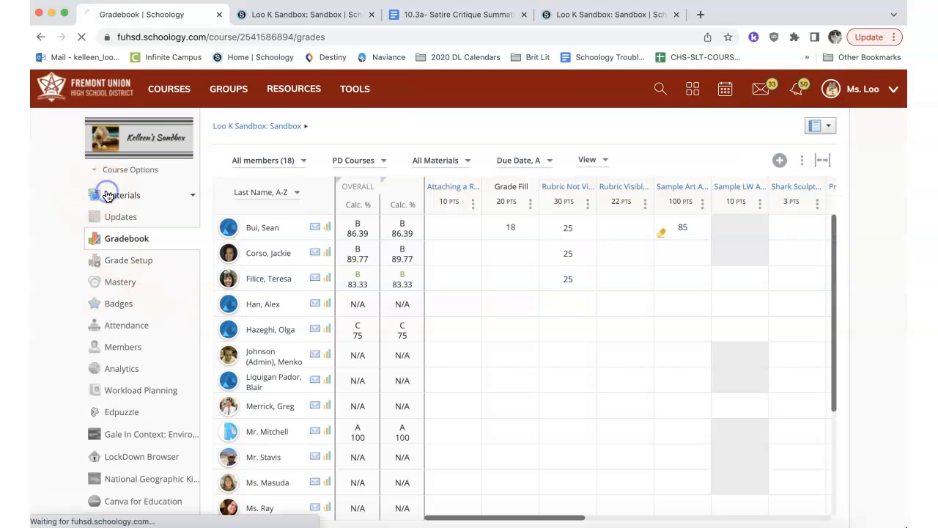
scroll(461, 207, down, 1)
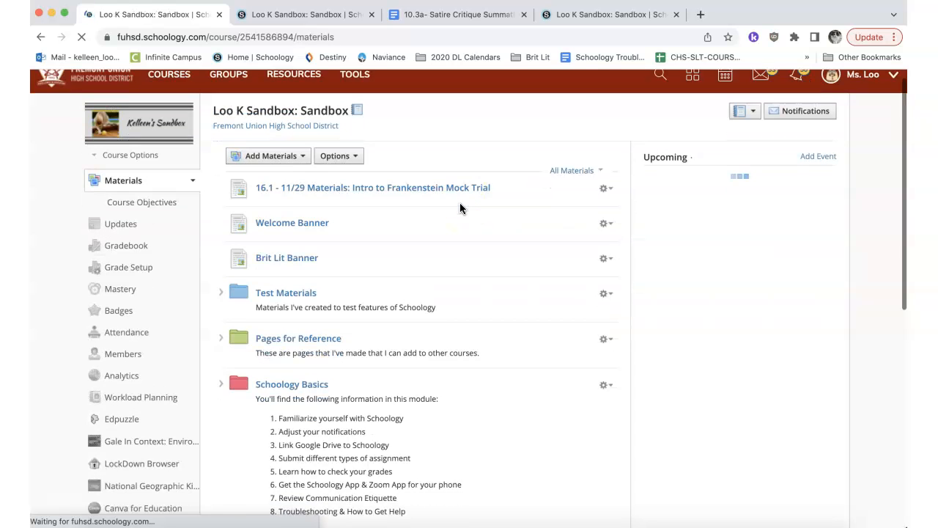
scroll(460, 204, down, 10)
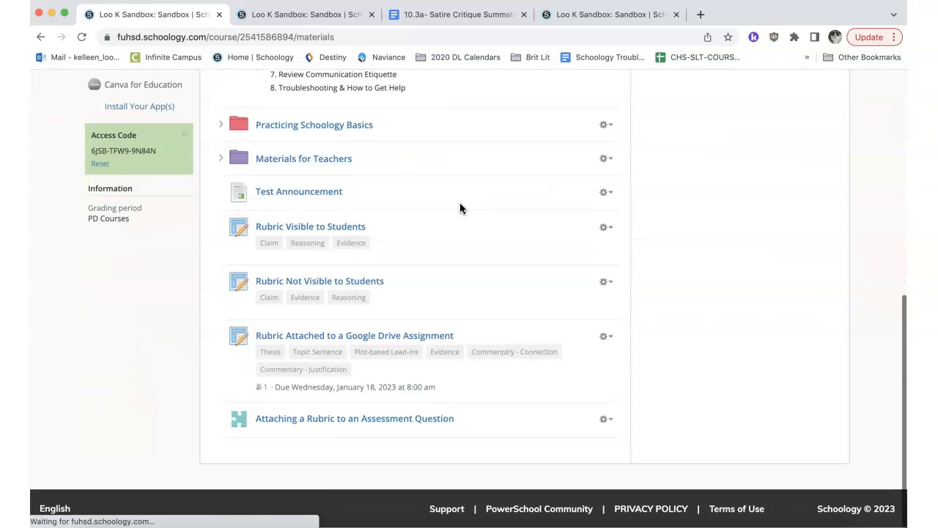
click(607, 338)
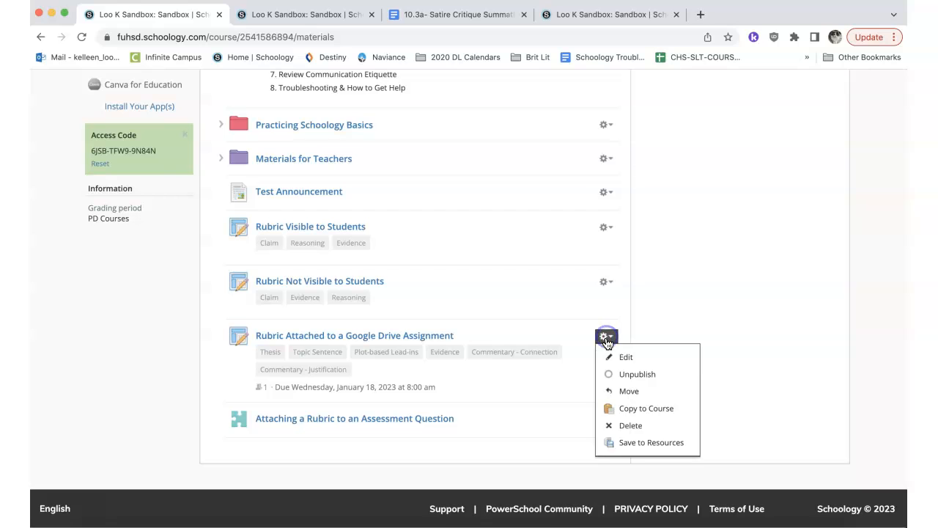
click(620, 355)
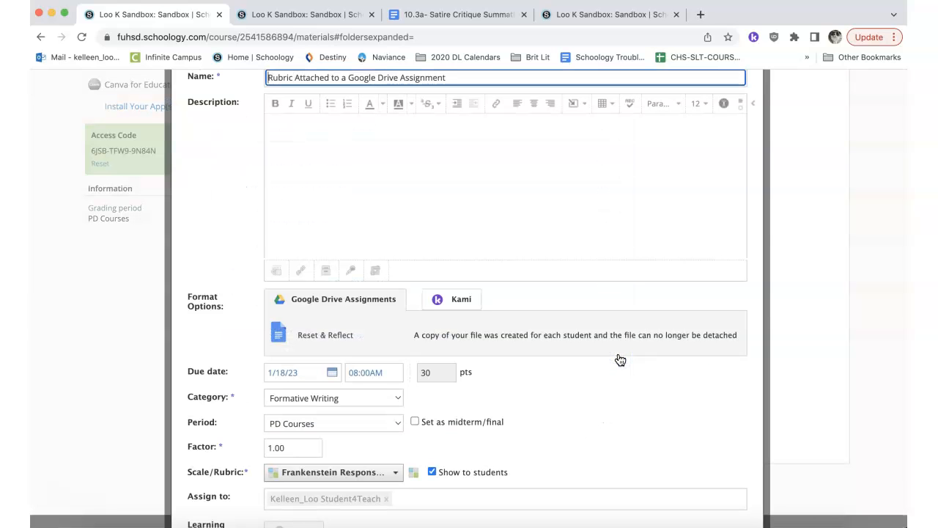
scroll(621, 359, down, 4)
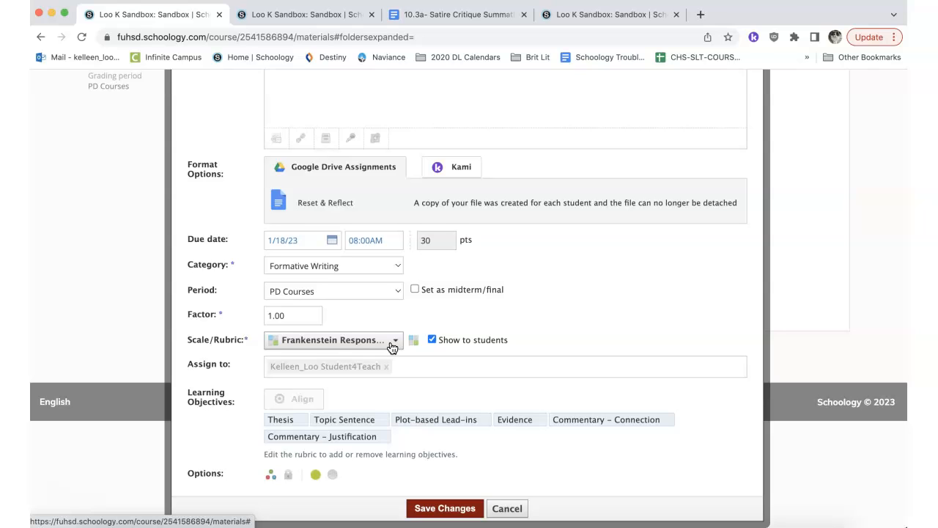
click(444, 509)
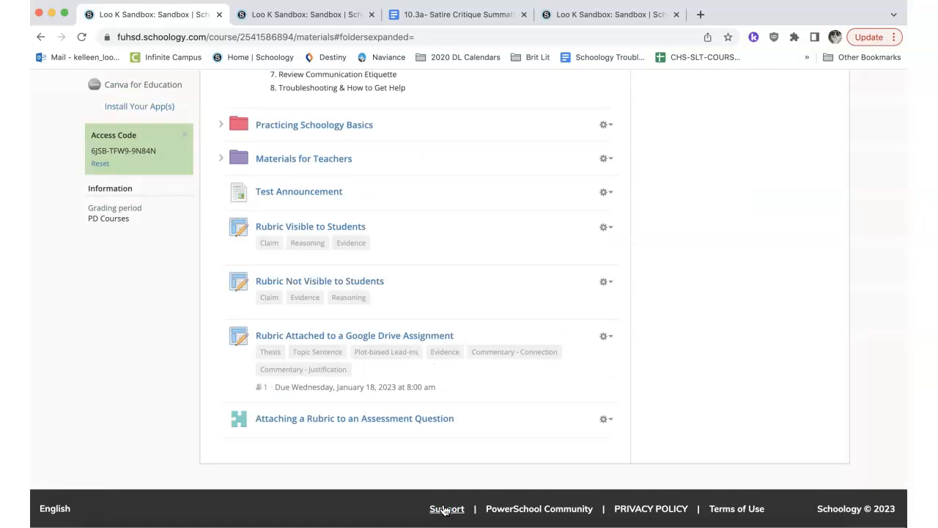
Look over the rubric in "Rubric Attached to a Google Drive Assignment", and open the student's submission with its grading rubric.
click(423, 337)
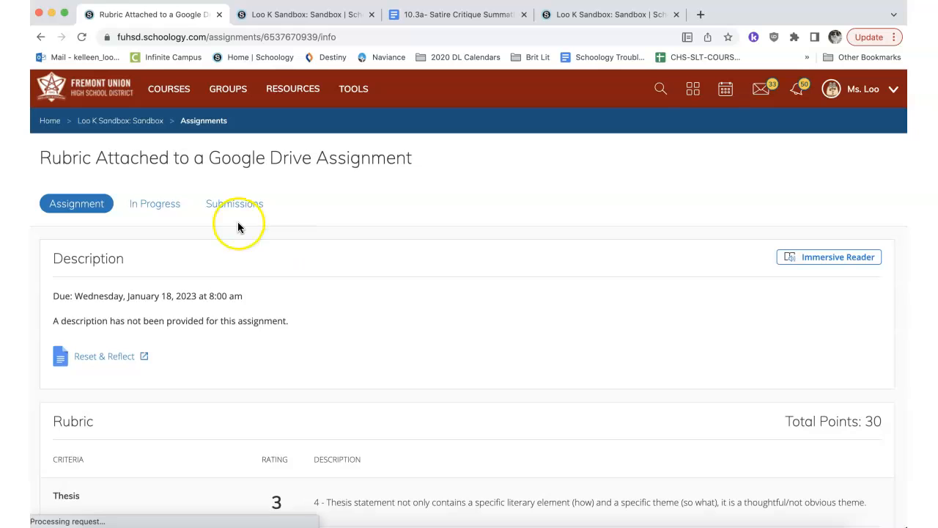
scroll(326, 311, down, 5)
scroll(327, 313, down, 2)
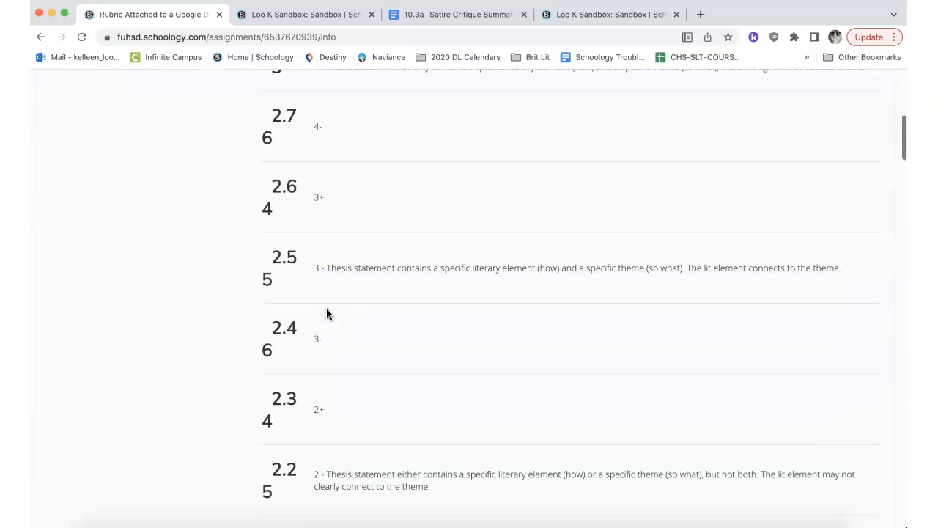
scroll(327, 313, up, 10)
click(217, 212)
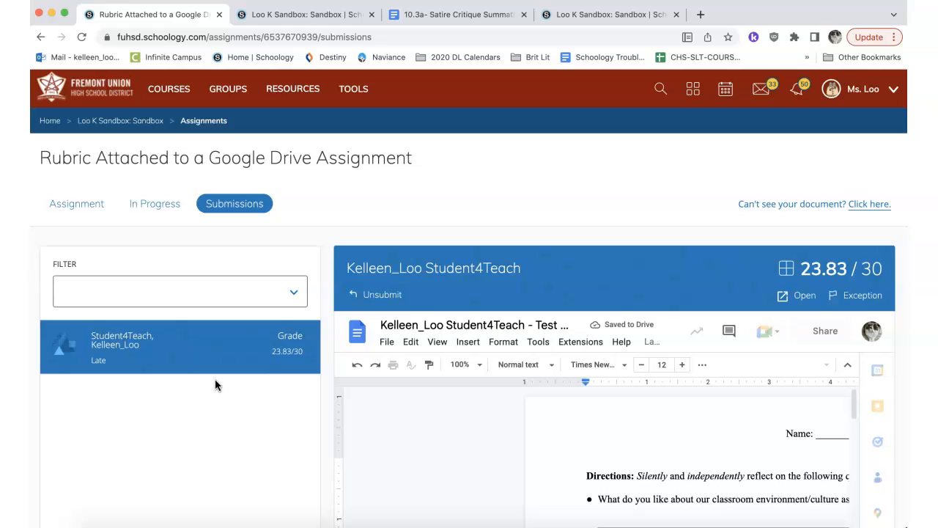
click(788, 273)
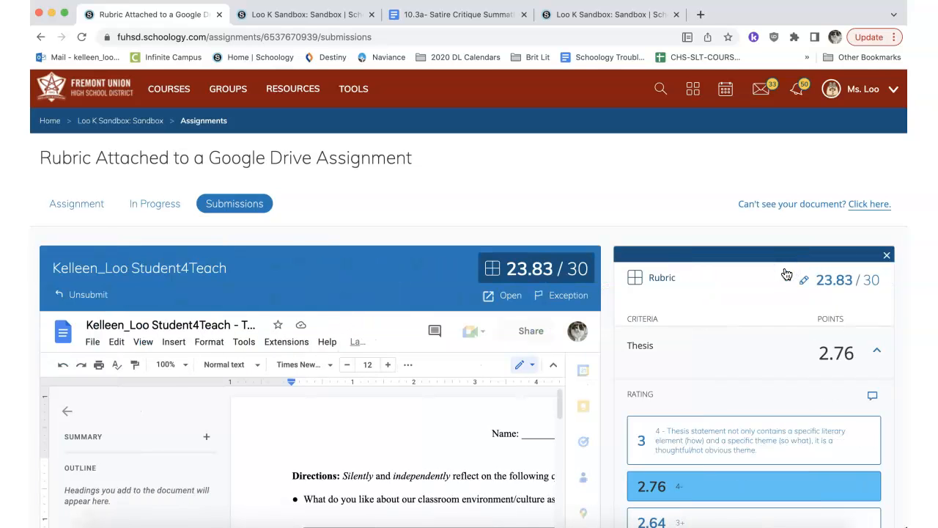
Look over the submitted document, and rate Thesis 3 and Topic Sentence 2.34 in the grading rubric.
scroll(733, 207, down, 2)
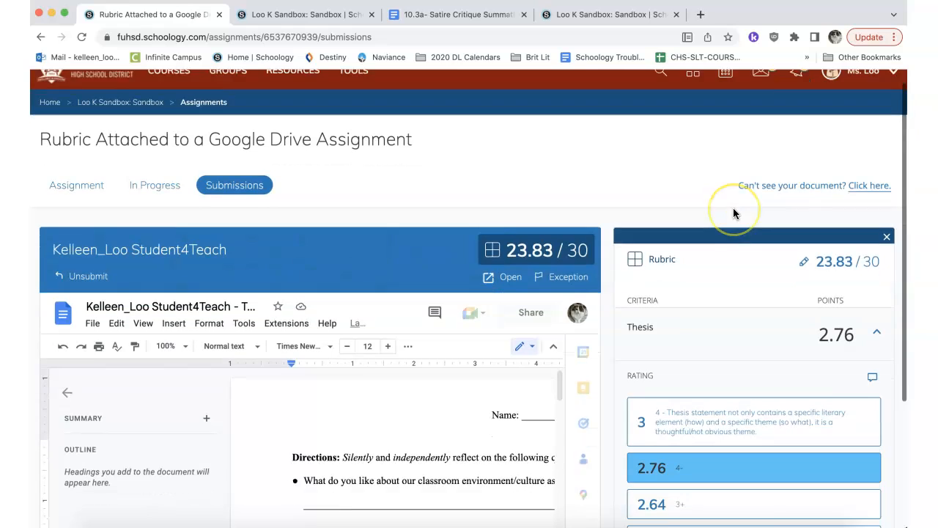
click(273, 456)
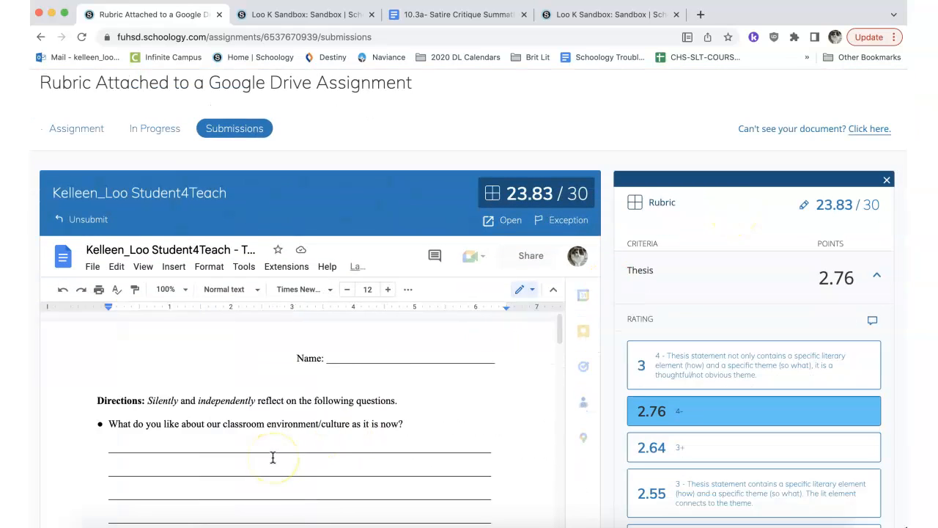
scroll(273, 457, down, 3)
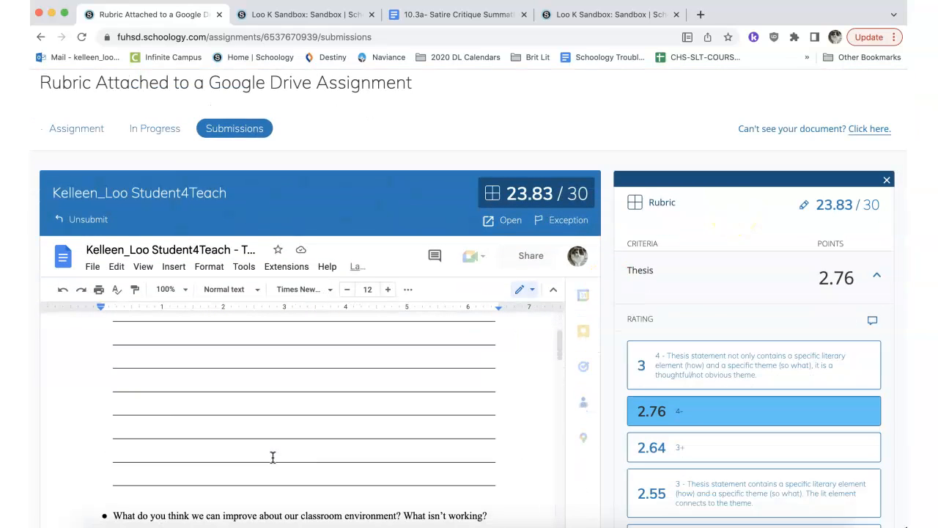
click(771, 364)
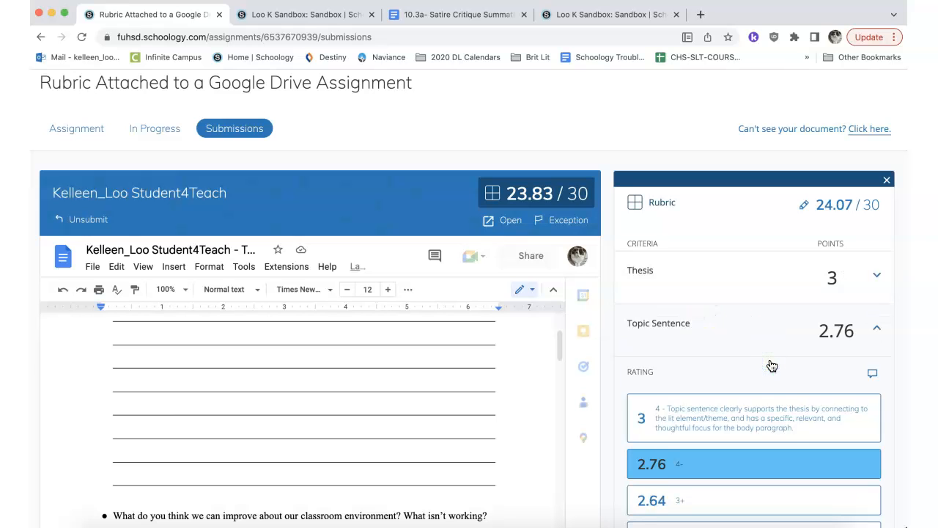
scroll(802, 430, down, 5)
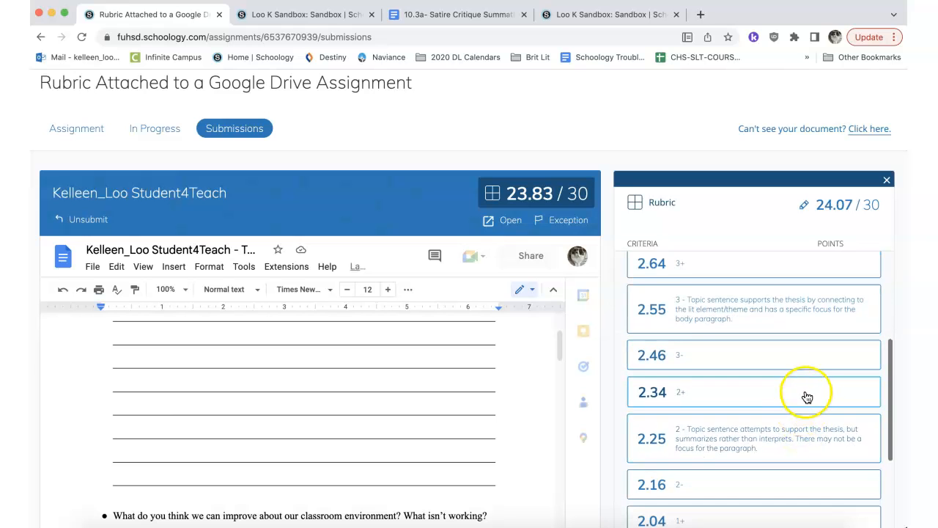
click(806, 392)
scroll(773, 382, down, 5)
click(788, 402)
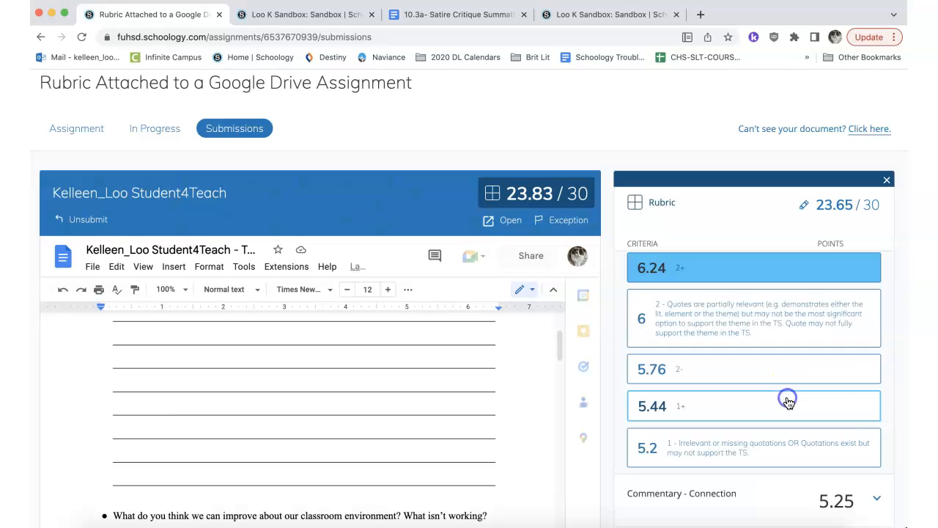
Open the Evidence criterion's comment box and close it without a comment, and save the rubric scores.
scroll(849, 402, up, 5)
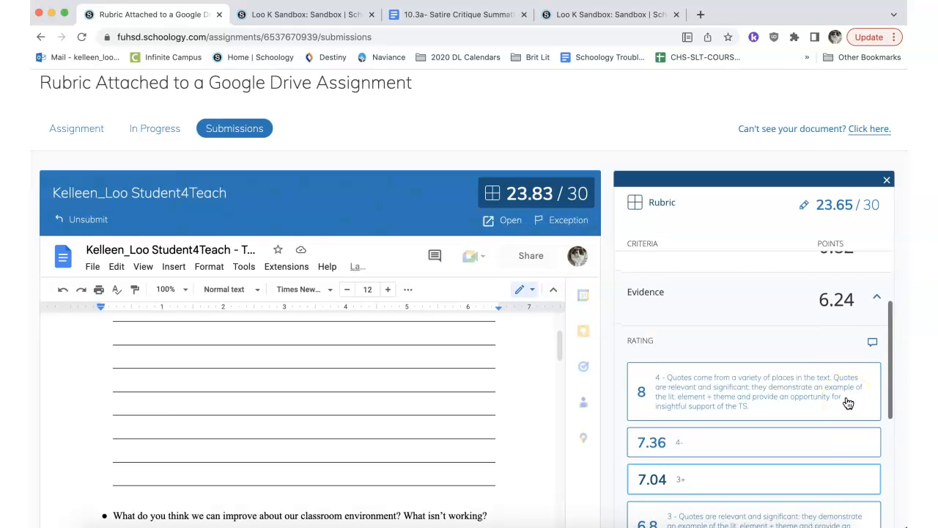
click(872, 342)
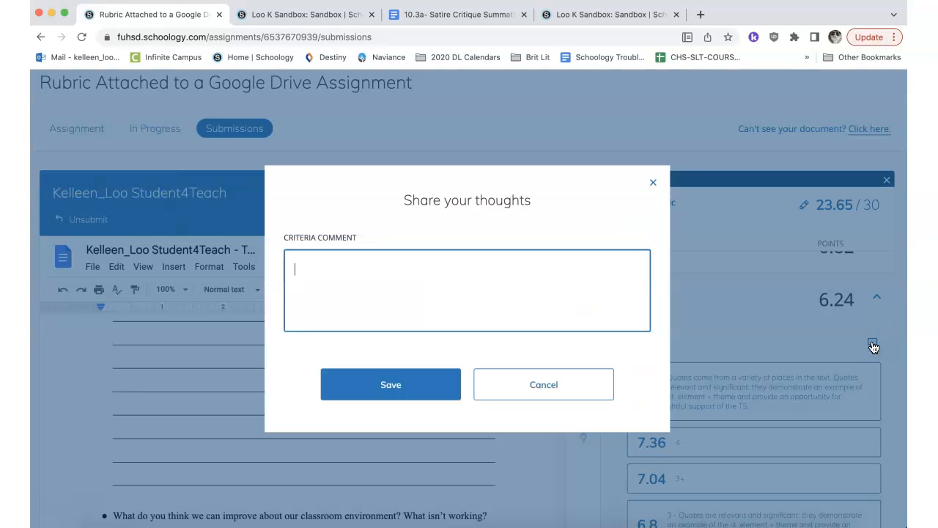
click(708, 373)
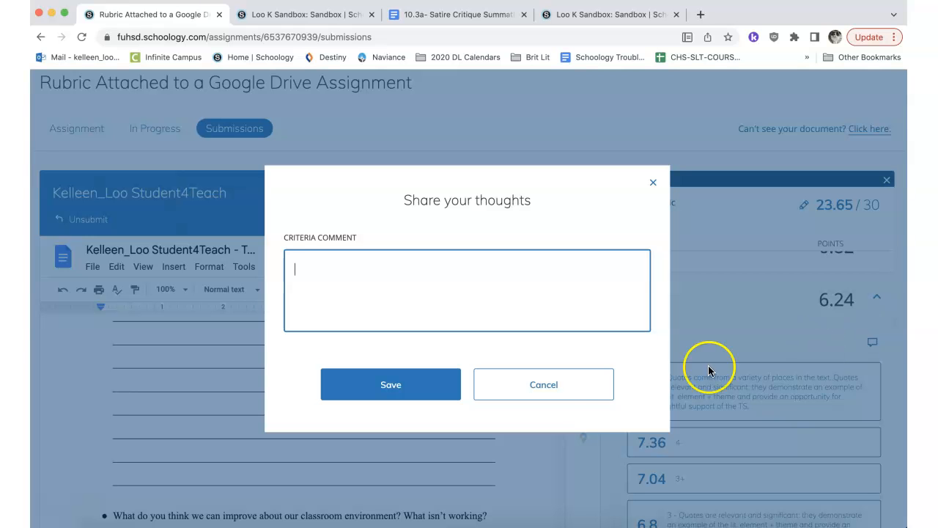
scroll(821, 368, down, 4)
scroll(821, 369, down, 5)
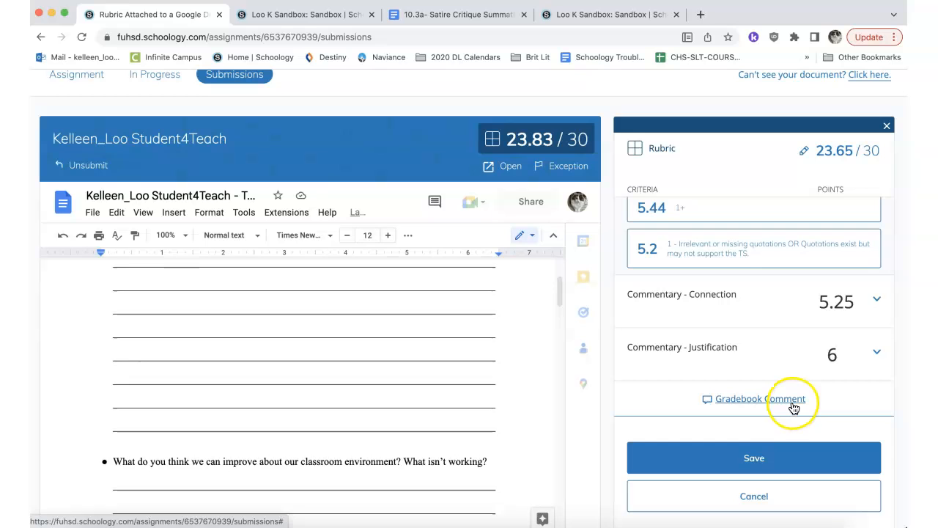
click(808, 462)
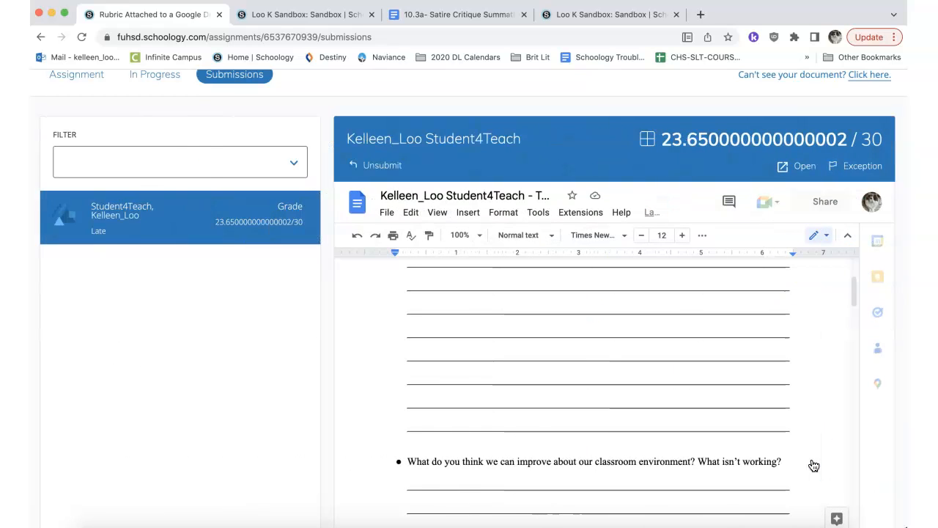
Reopen the submission's rubric, override the assignment grade with 23.7, and save the rubric.
click(645, 140)
click(809, 151)
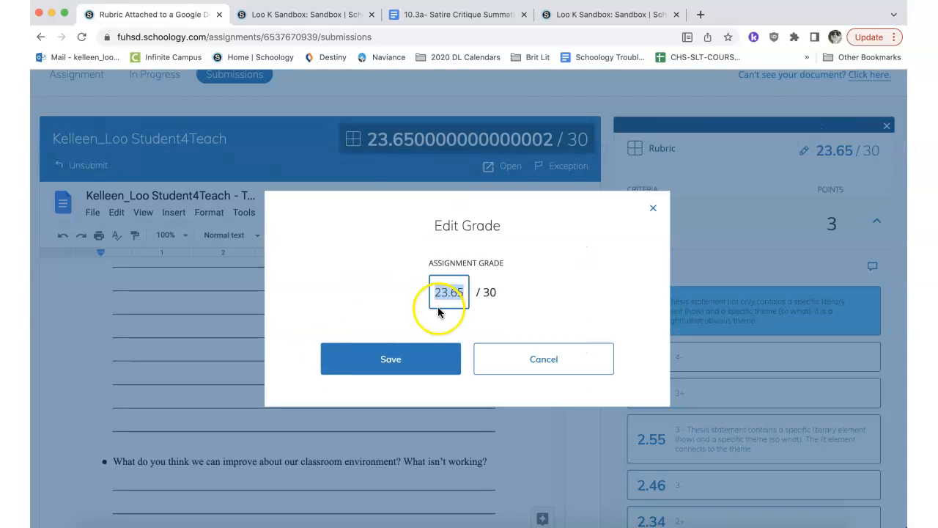
click(462, 293)
key(BackSpace)
key(BackSpace)
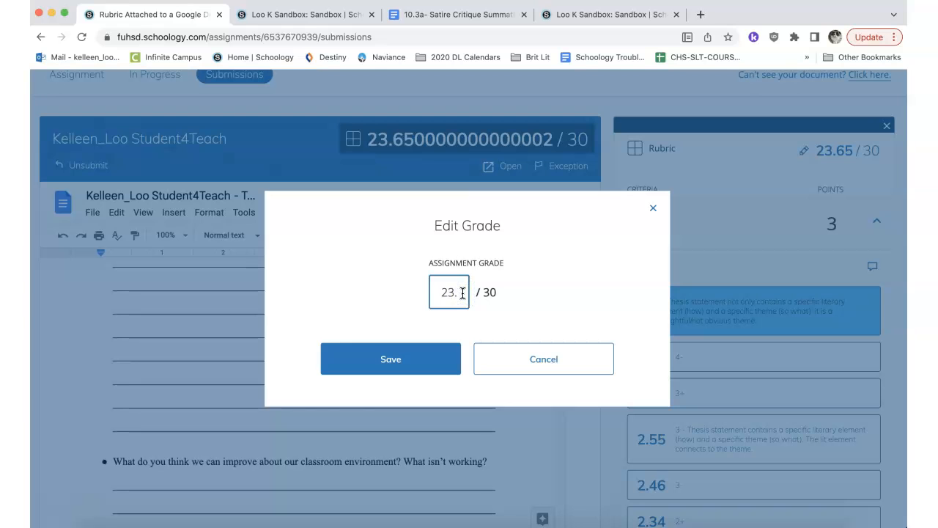
click(388, 358)
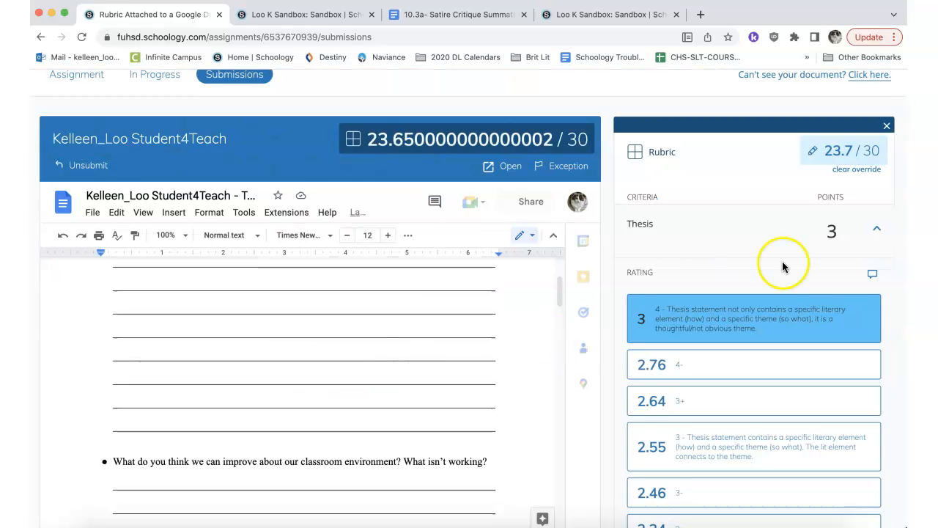
scroll(782, 261, down, 5)
click(812, 467)
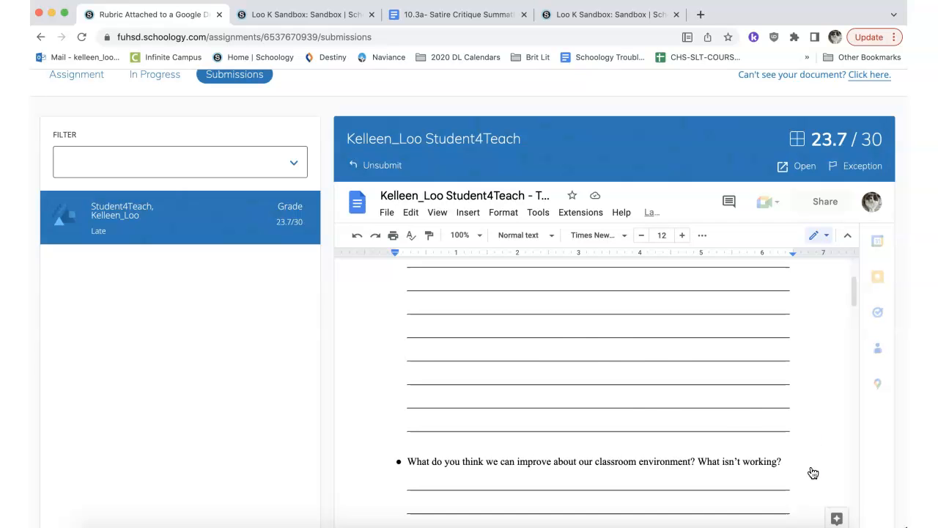
Return to the Sandbox course materials and open the assessment "Attaching a Rubric to an Assessment Question".
scroll(572, 349, up, 6)
scroll(587, 209, up, 2)
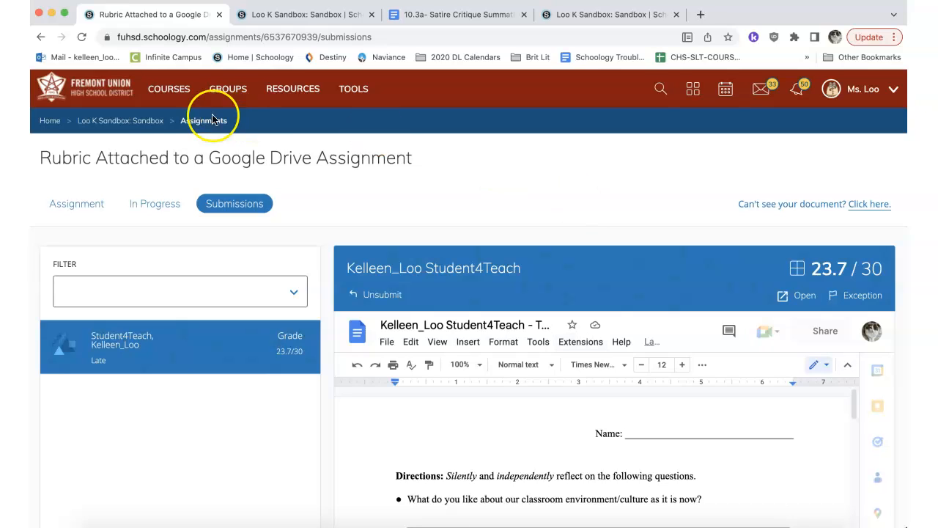
click(129, 122)
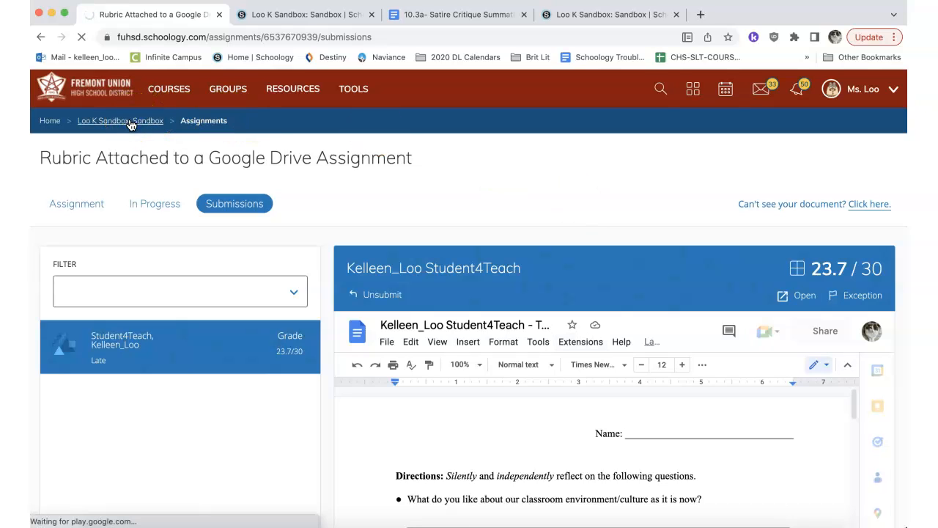
scroll(482, 345, down, 3)
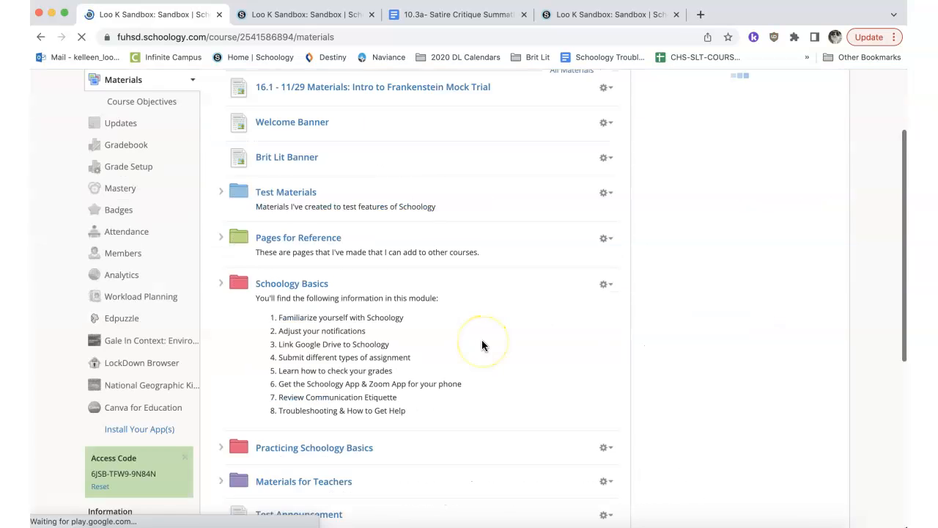
scroll(482, 345, down, 9)
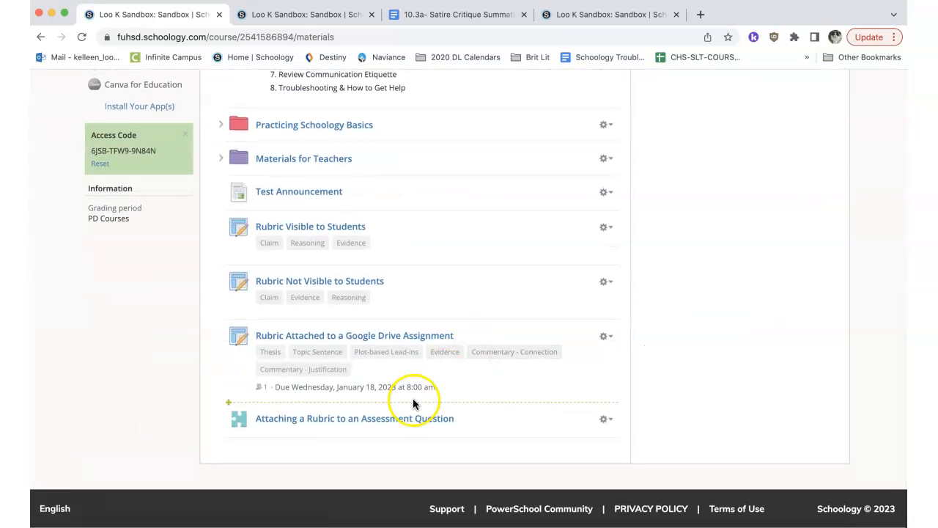
click(423, 420)
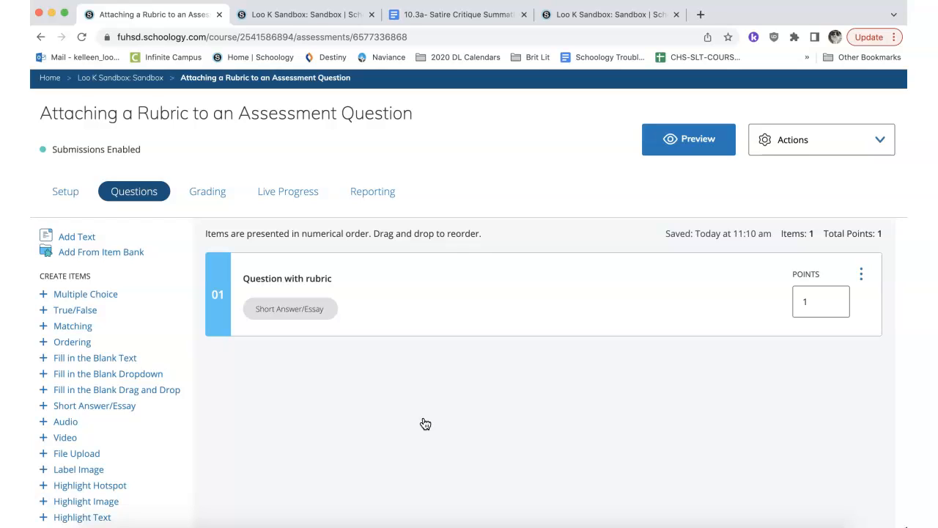
Edit the short answer item "Question with rubric" and align it to Test Rubric.
click(862, 273)
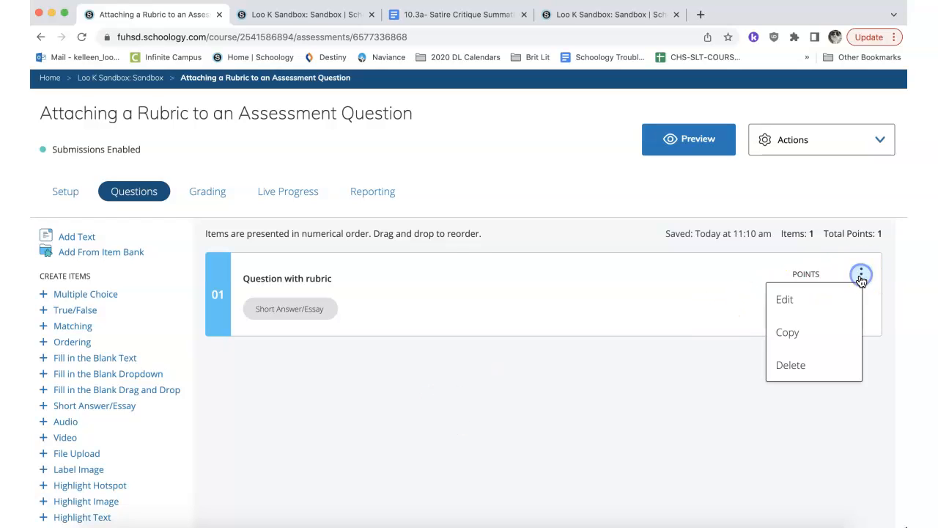
click(829, 295)
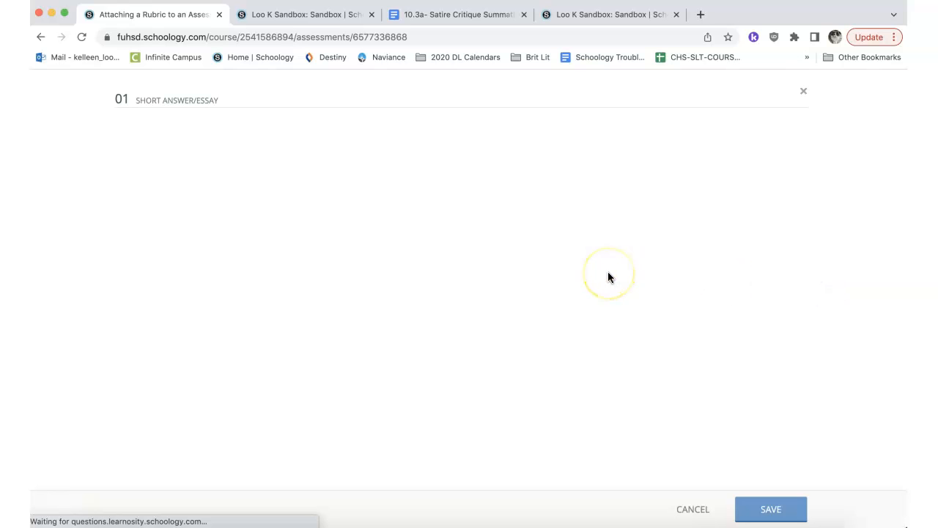
scroll(608, 277, down, 3)
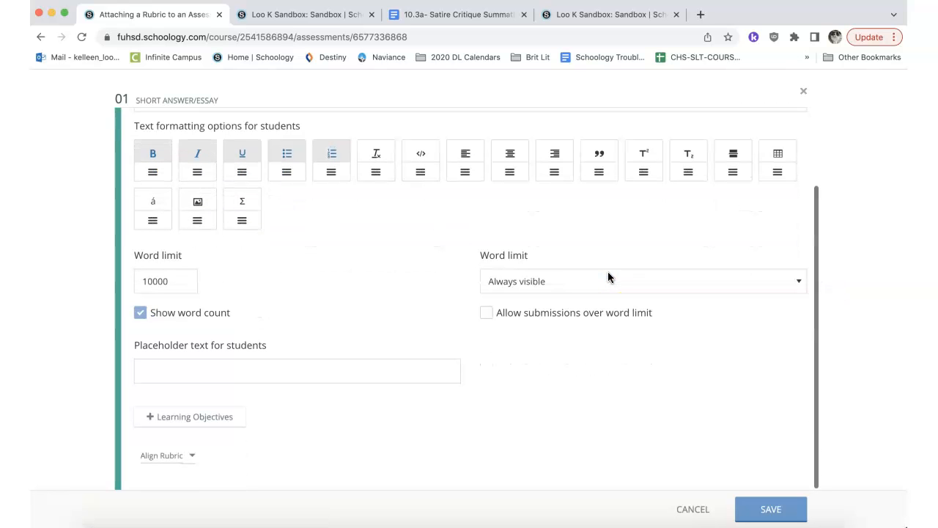
click(190, 457)
scroll(216, 321, down, 1)
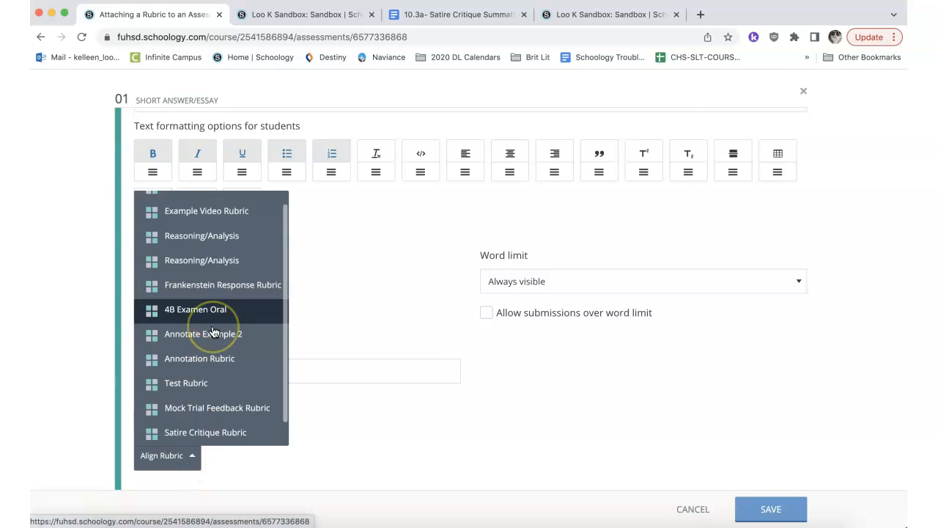
click(212, 362)
scroll(428, 425, down, 1)
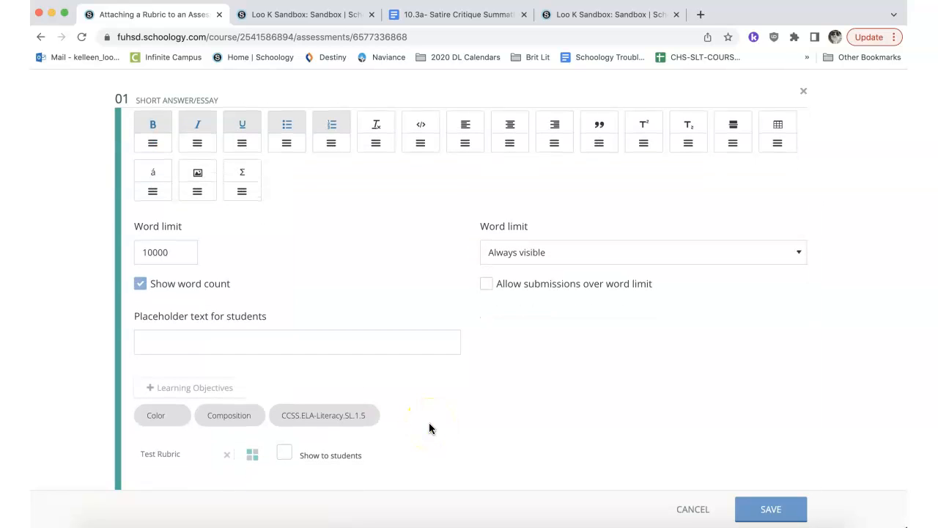
Try out the "Show to students" option for the aligned rubric, and save the question.
mouse_move(319, 418)
click(287, 455)
click(285, 452)
click(771, 509)
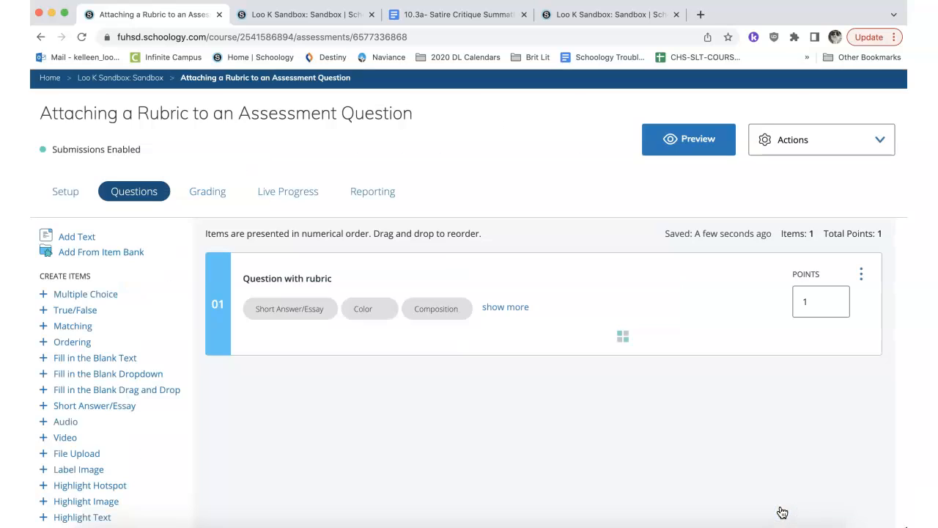
In the assessment's grading view, open the attempt marked Needs Grading and display the question's rubric.
click(209, 194)
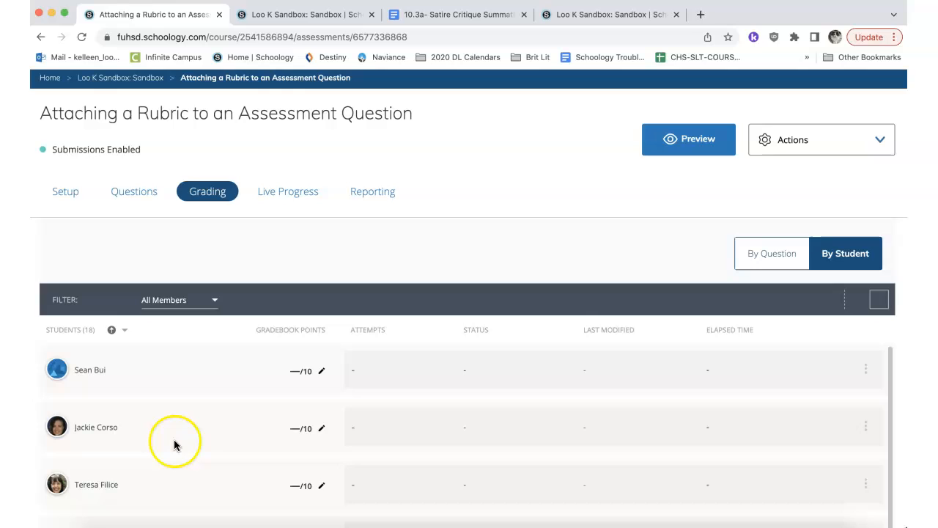
scroll(95, 484, down, 15)
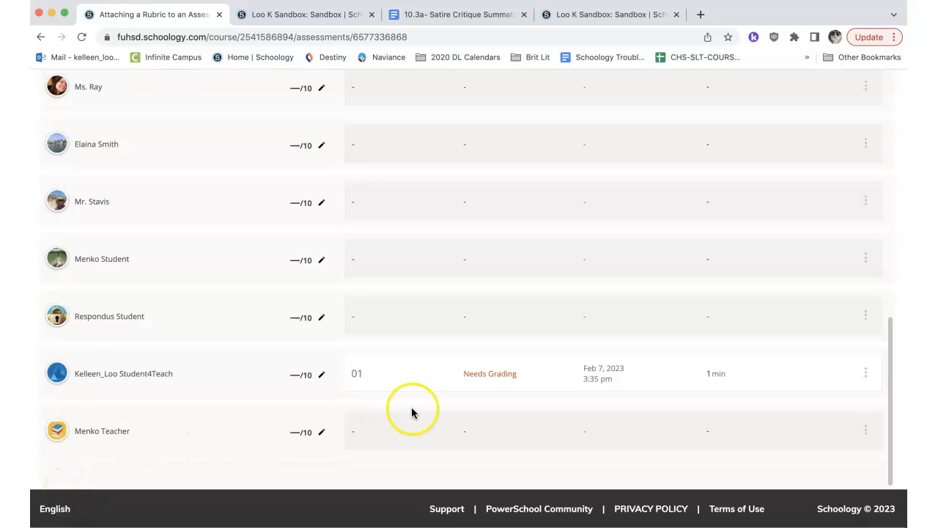
click(422, 382)
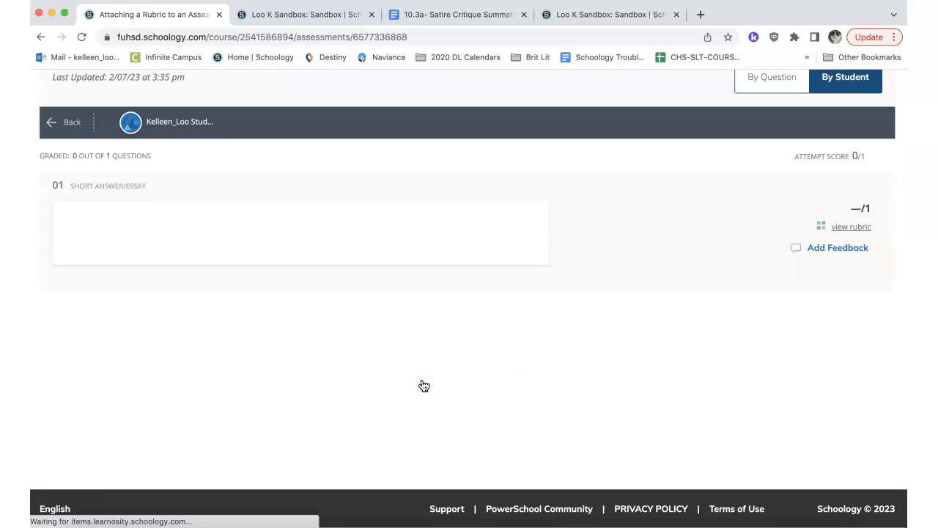
click(849, 227)
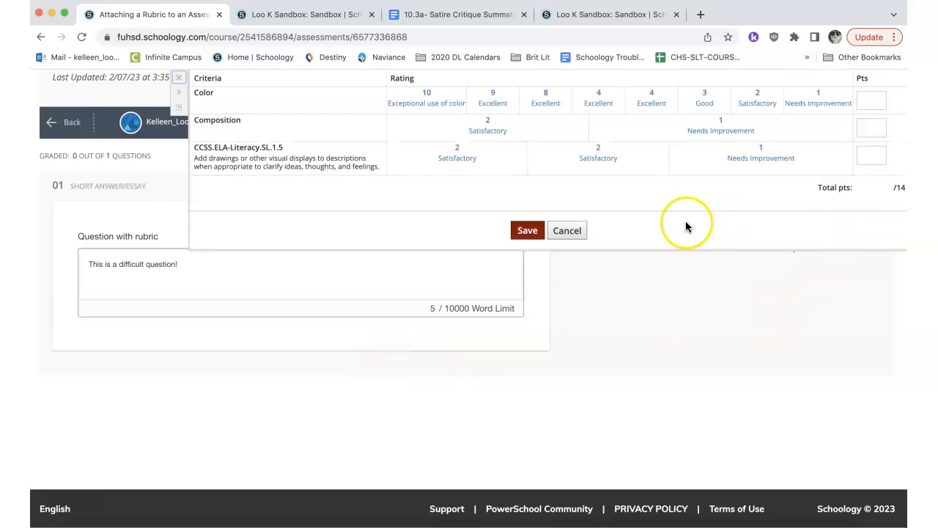
Score the answer with Color 10, Composition 2 and CCSS.ELA-Literacy.SL.1.5 1, and save the rubric.
click(424, 113)
click(524, 130)
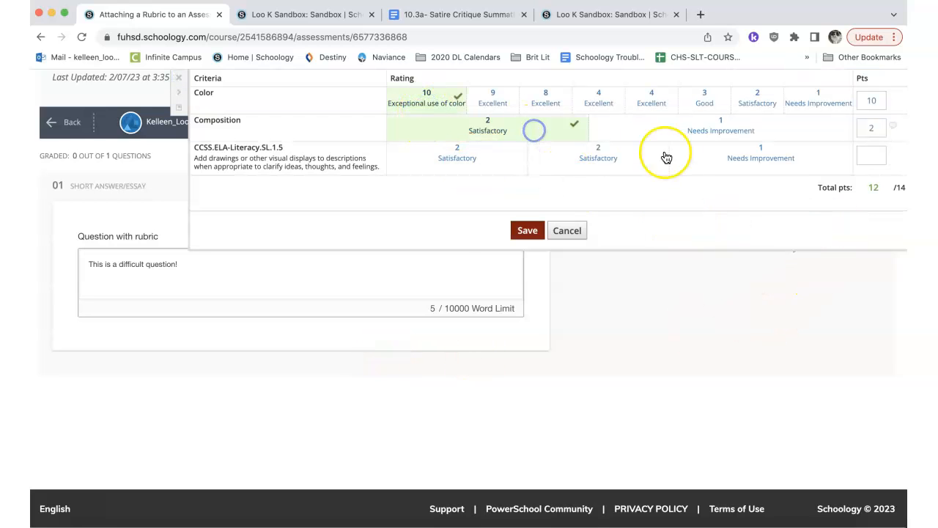
click(669, 155)
click(877, 196)
mouse_move(896, 158)
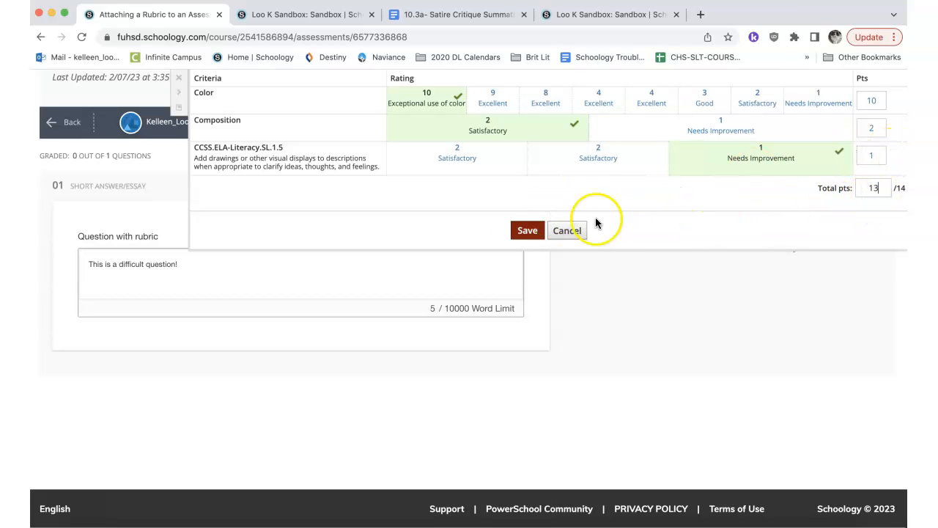
click(529, 231)
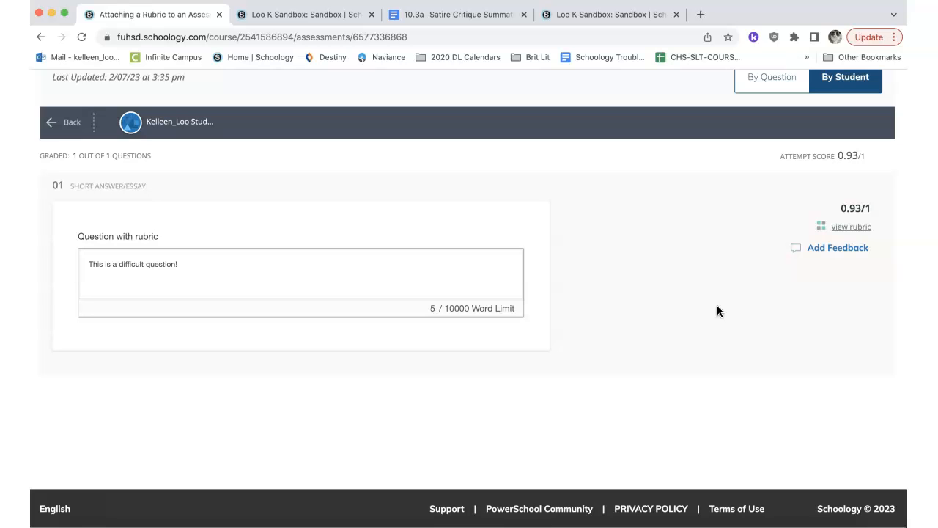
Go back to the sandbox course and show the list of rubrics in its Grade Setup.
scroll(717, 305, up, 5)
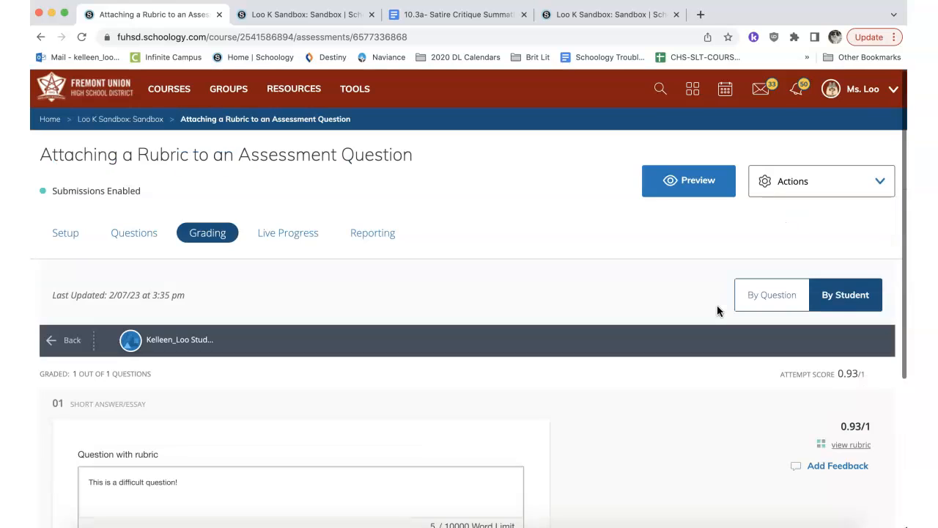
click(111, 125)
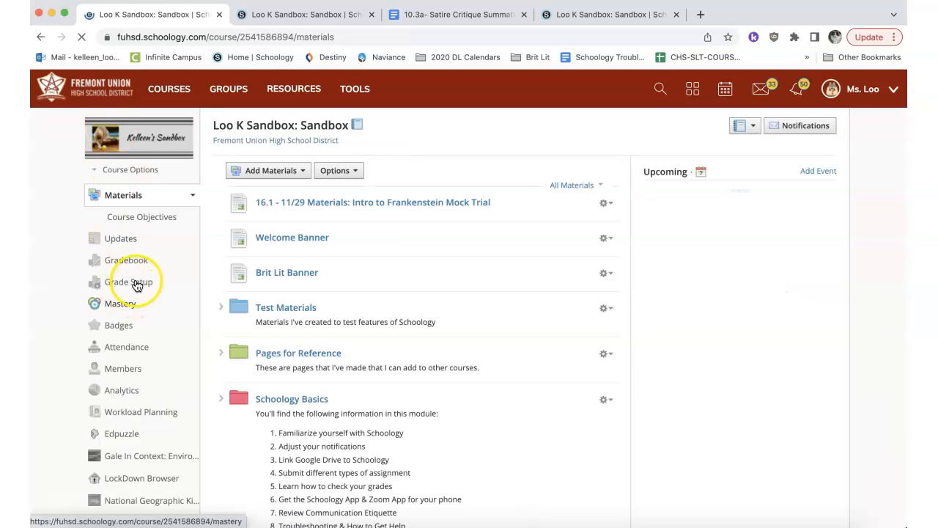
click(135, 284)
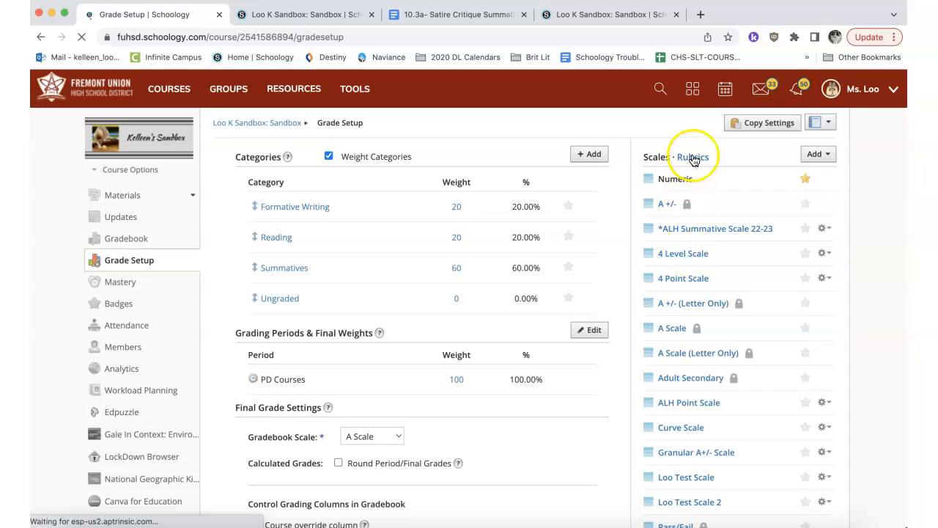
click(692, 157)
Look through the courses that Example Video Rubric can be copied to, and leave without copying it.
click(823, 180)
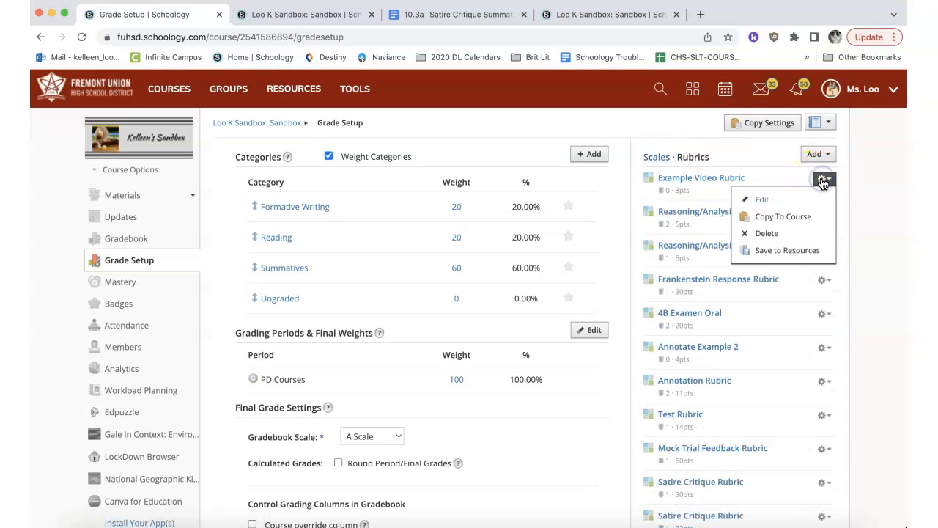
click(817, 221)
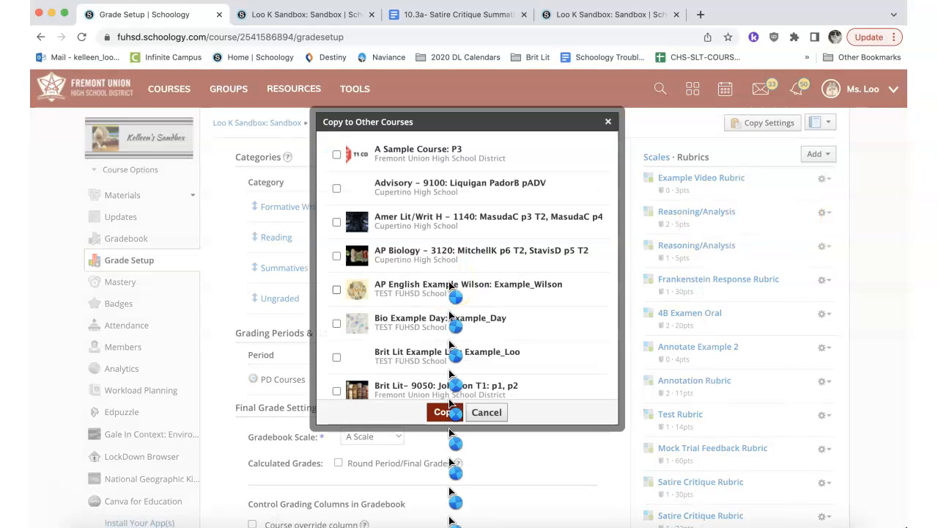
scroll(352, 276, down, 2)
scroll(352, 276, down, 2)
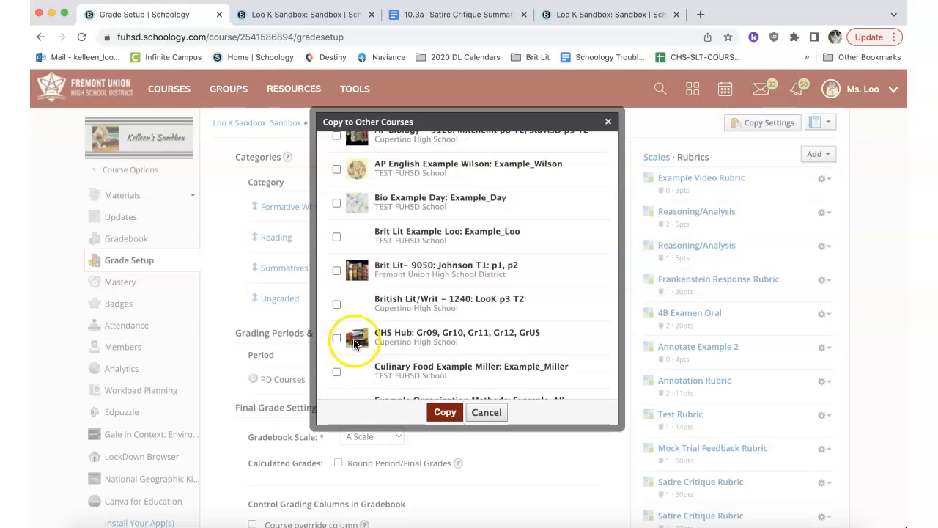
click(487, 413)
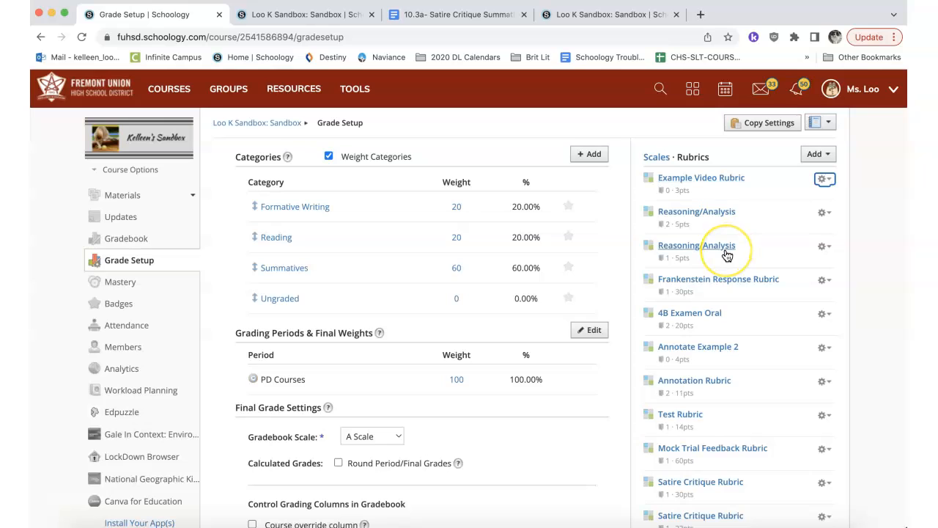
Try out copying only the rubrics, without categories and grading scales, to the British Lit/Writ - 1240 course, and cancel the copy.
click(769, 129)
click(669, 149)
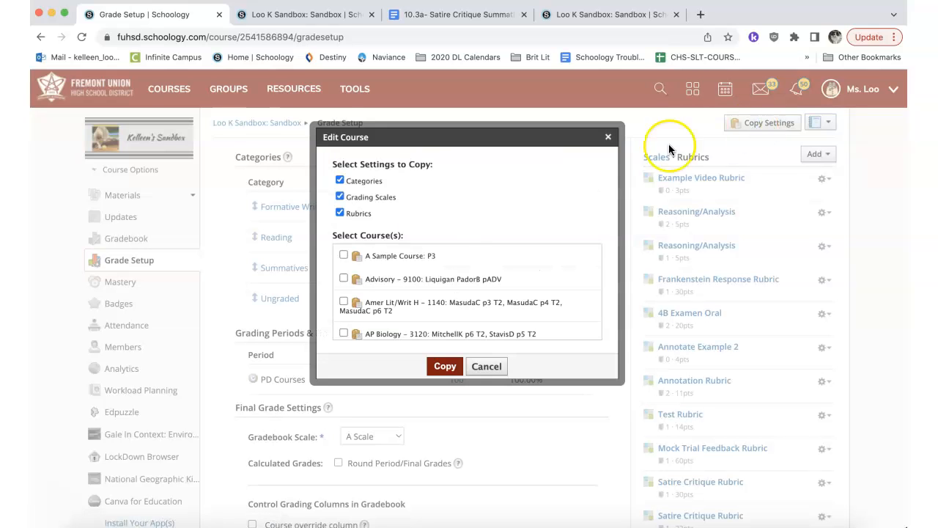
click(339, 197)
click(340, 181)
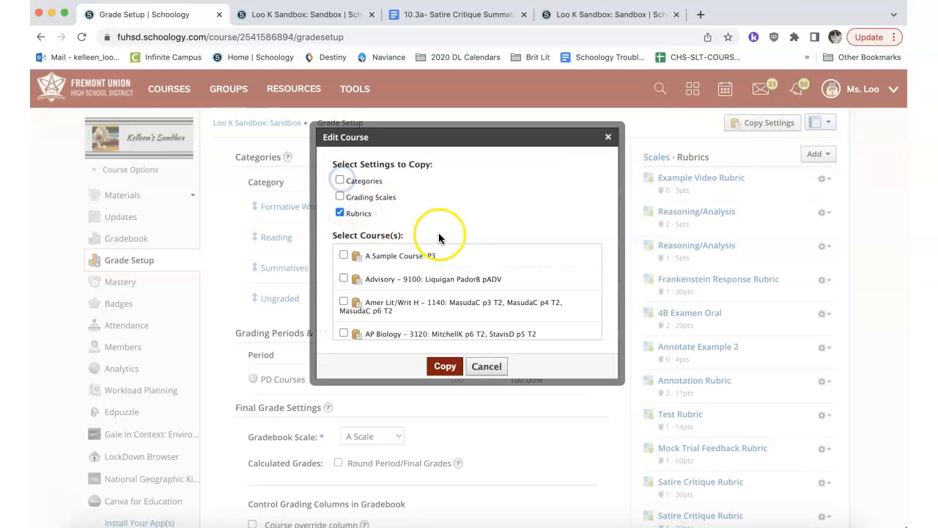
scroll(429, 275, down, 5)
click(343, 276)
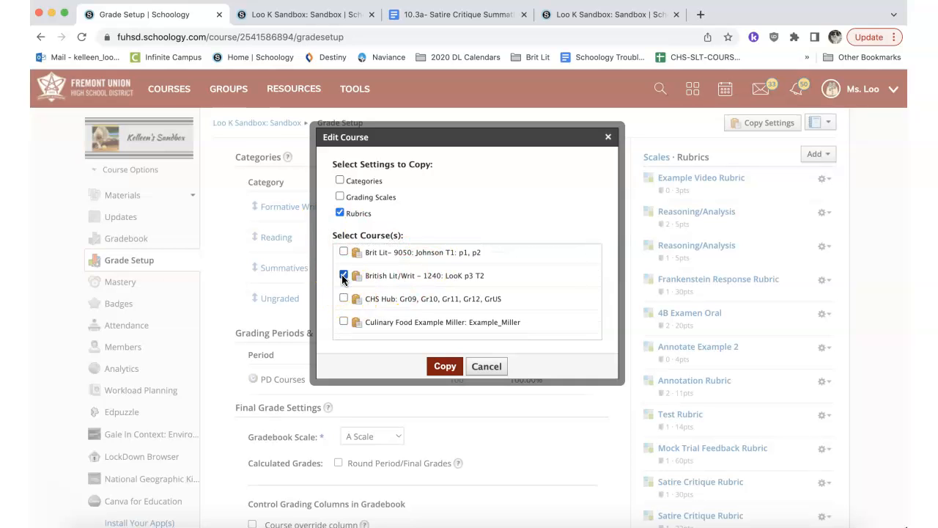
click(487, 368)
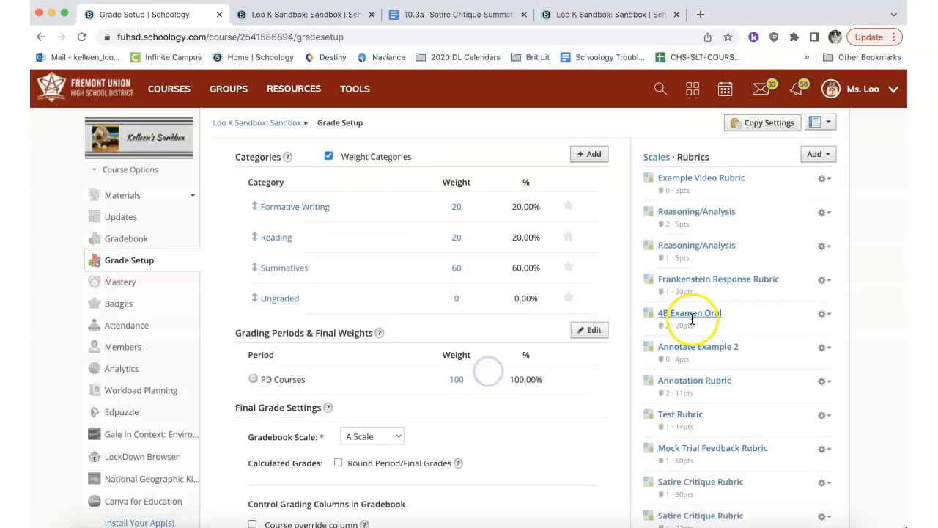
View the collection and folder options for saving Example Video Rubric to Resources, and leave without saving a copy.
click(826, 182)
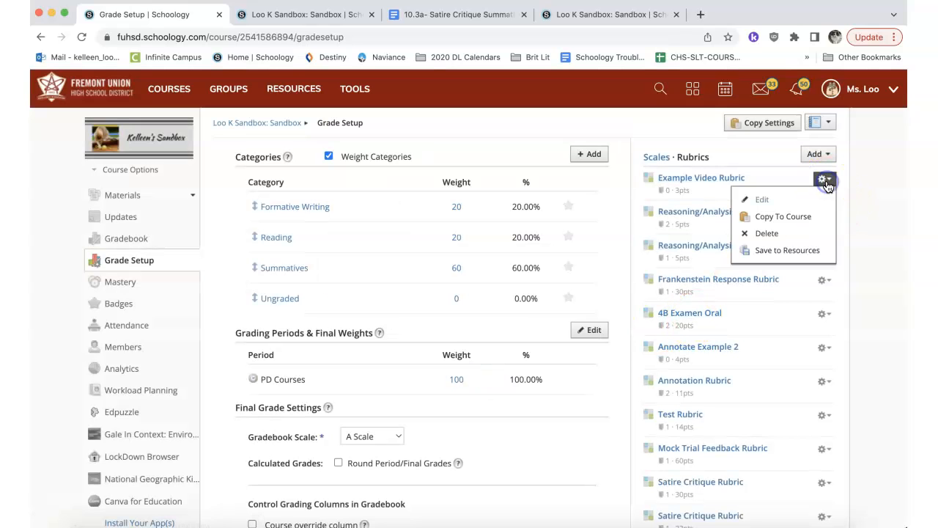
click(823, 252)
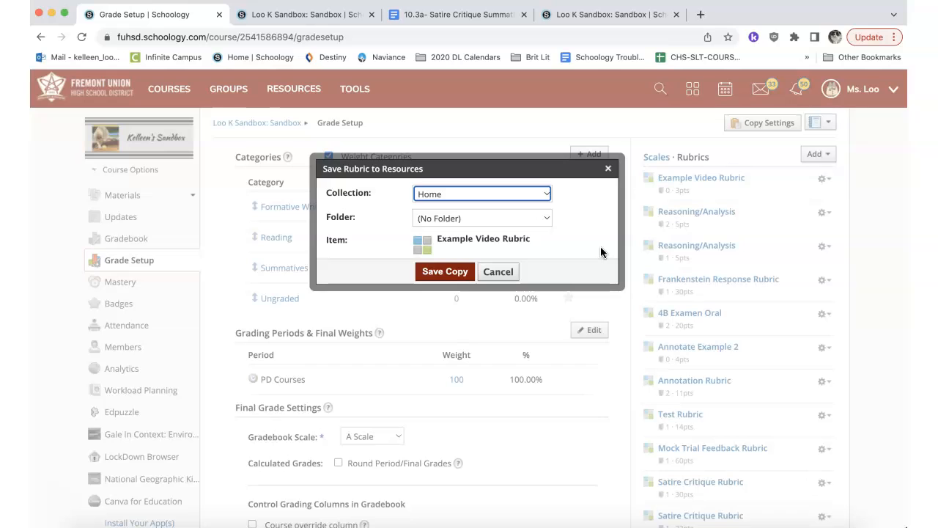
click(498, 273)
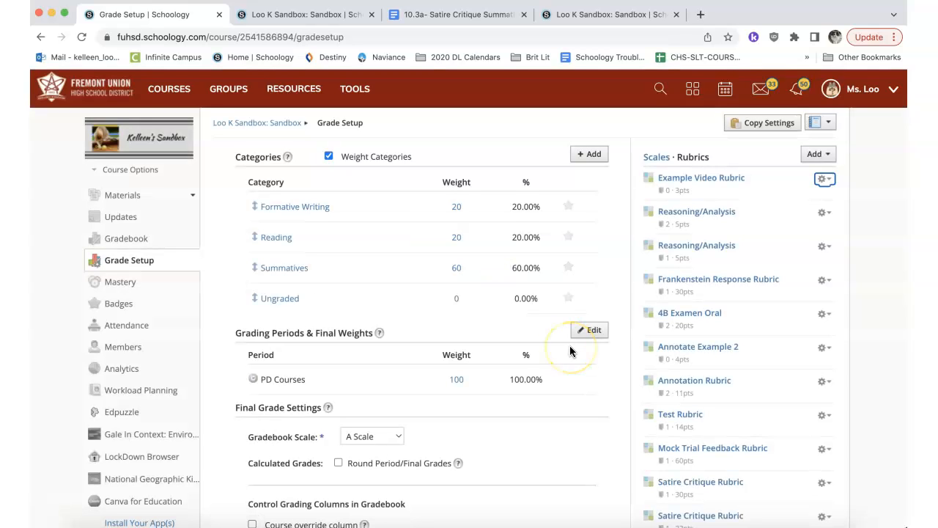